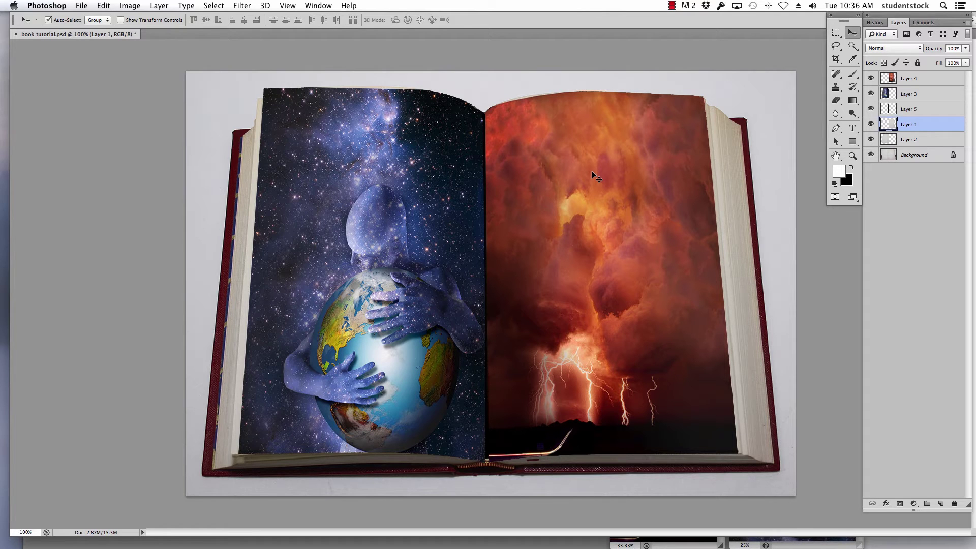
Hide the red storm, starry figure and dark spine layers.
{"action": "left_click", "coordinate": [870, 79]}
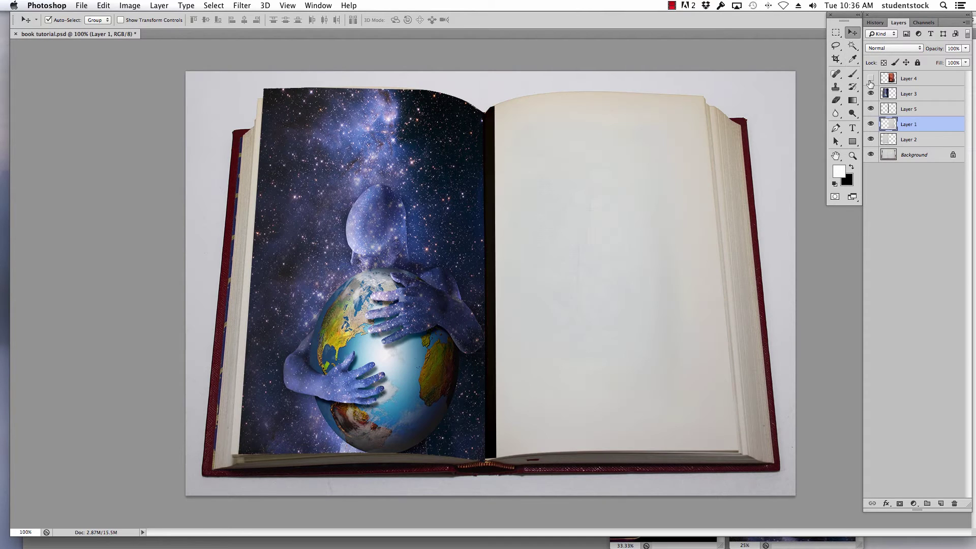
{"action": "left_click", "coordinate": [871, 94]}
{"action": "left_click", "coordinate": [871, 109]}
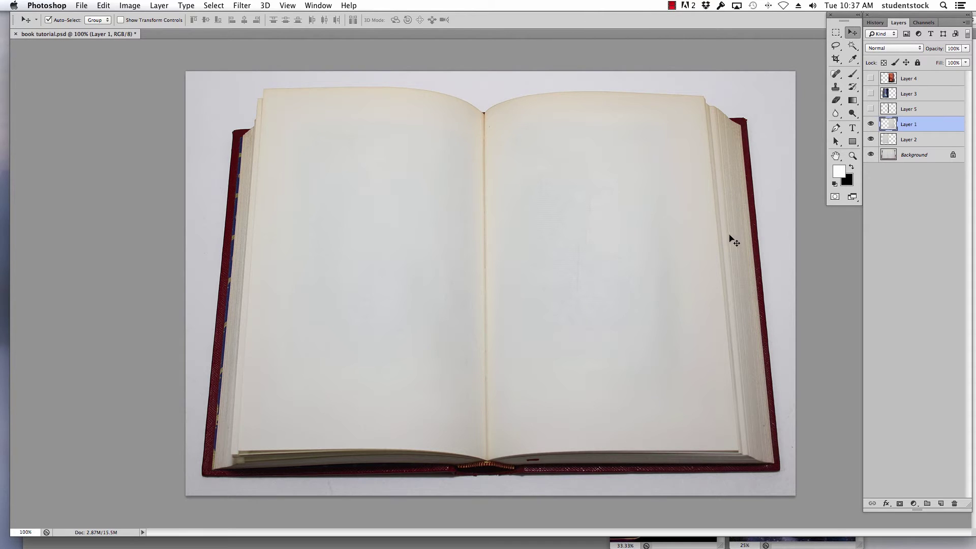
Switch to Empty book.jpg, then bring the book tutorial back and dock it in the workspace.
{"action": "left_click", "coordinate": [333, 5]}
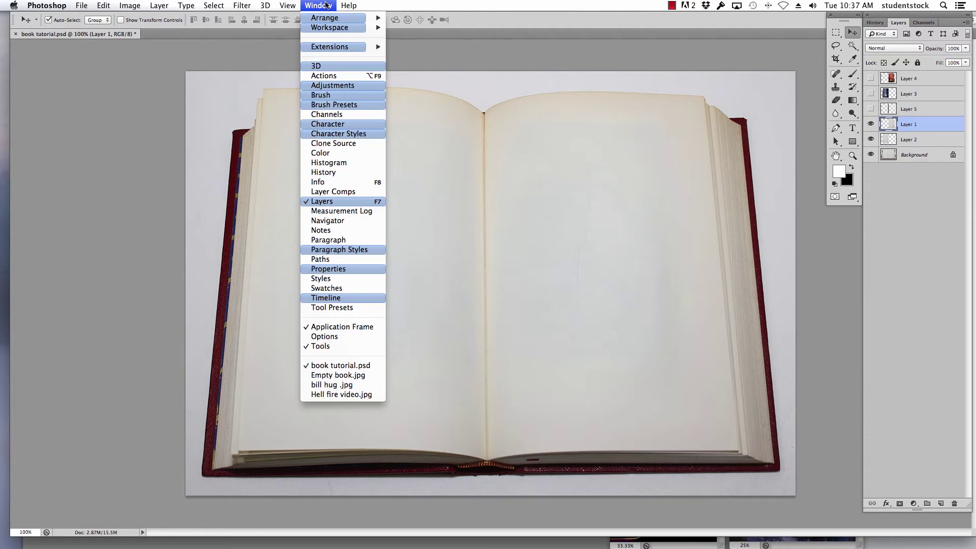
{"action": "left_click", "coordinate": [327, 379]}
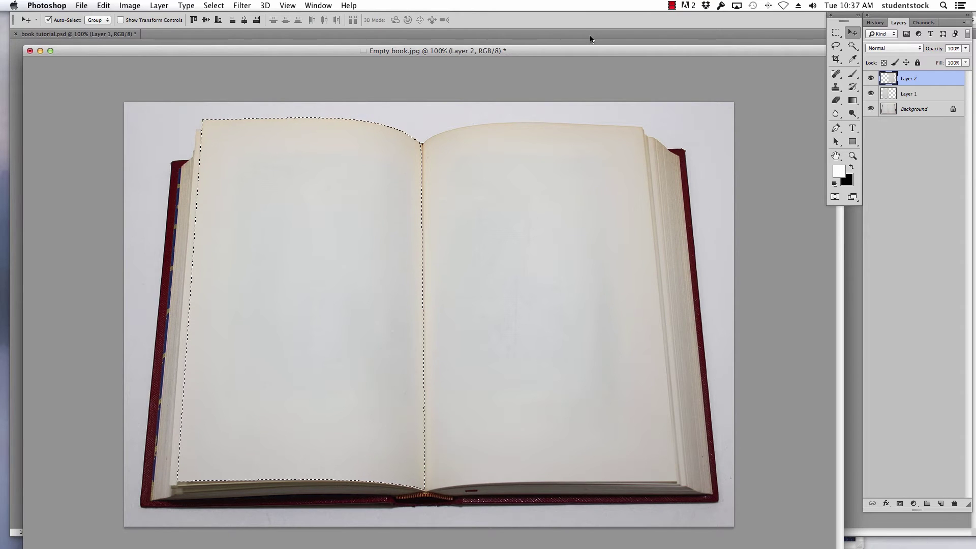
{"action": "mouse_move", "coordinate": [589, 34]}
{"action": "left_mouse_down"}
{"action": "mouse_move", "coordinate": [584, 14]}
{"action": "mouse_move", "coordinate": [583, 30]}
{"action": "left_mouse_up"}
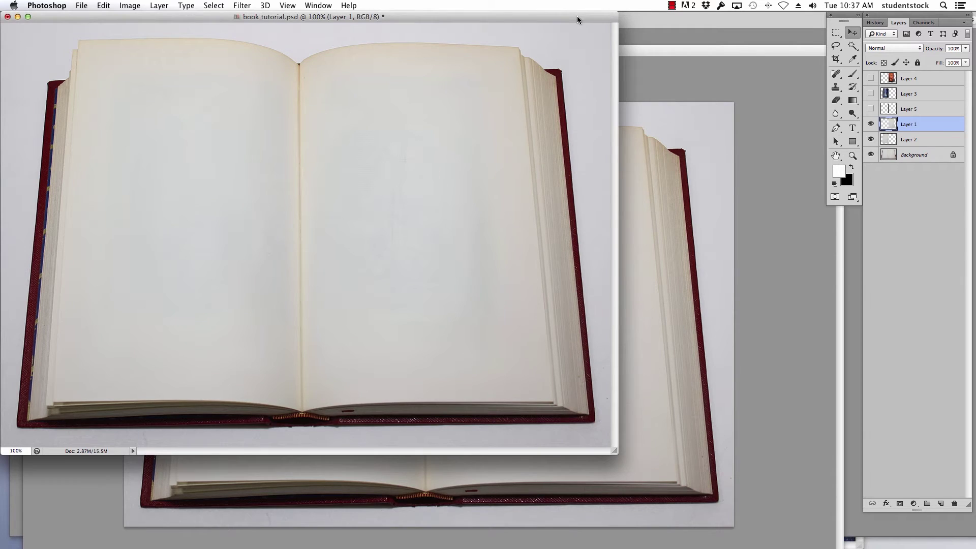
{"action": "left_click_drag", "start_coordinate": [578, 20], "coordinate": [596, 24]}
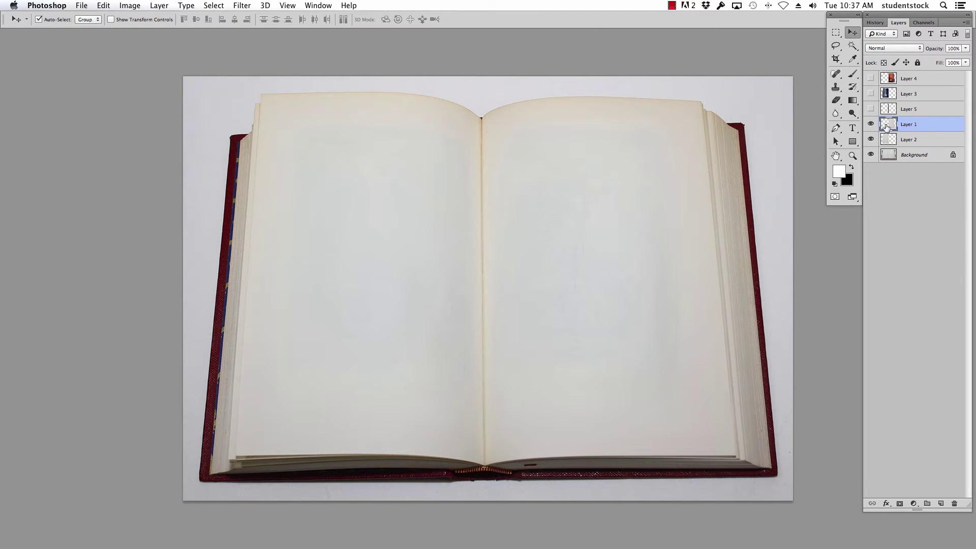
Load the right and left page selections from the Layer 1 and Layer 2 thumbnails, then deselect them.
{"action": "left_click", "coordinate": [893, 127], "text": "super"}
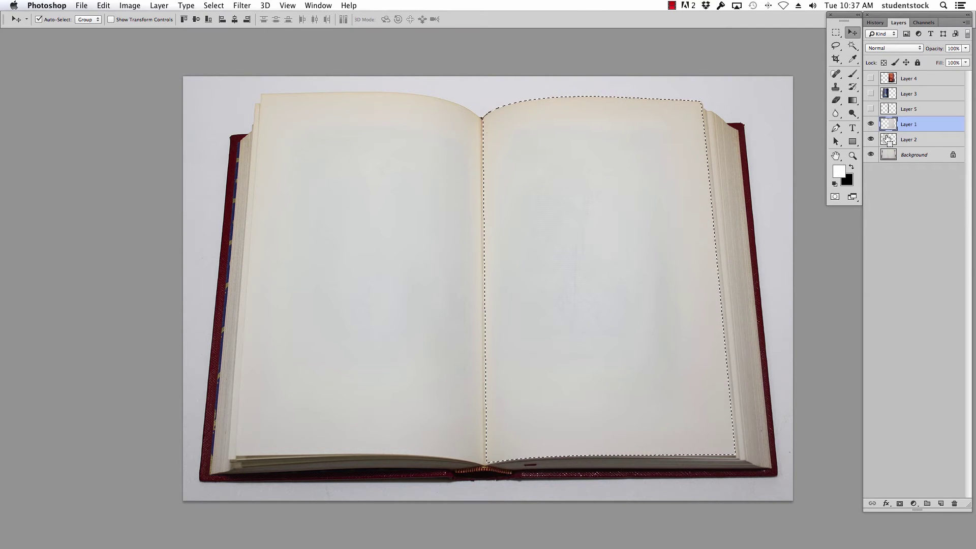
{"action": "left_click", "coordinate": [888, 139], "text": "super"}
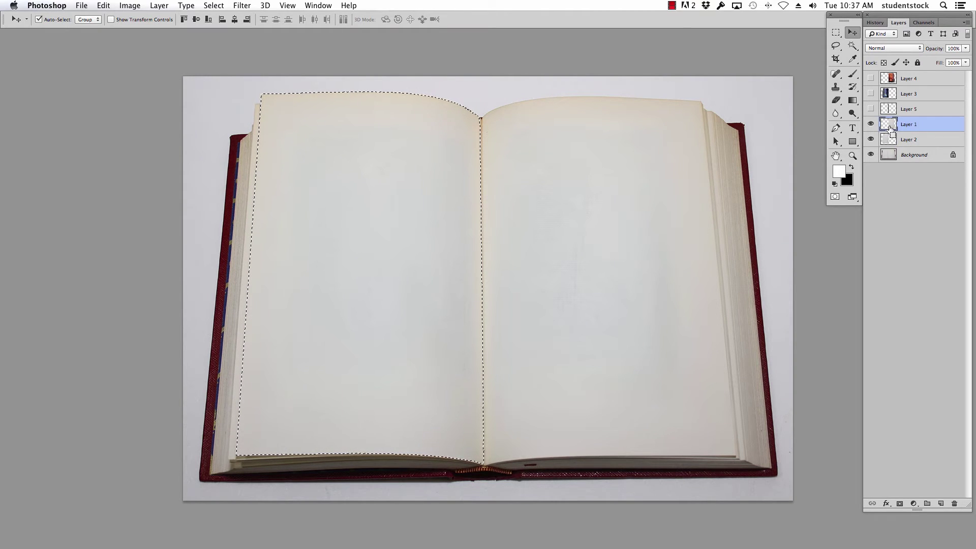
{"action": "left_click", "coordinate": [888, 140], "text": "super"}
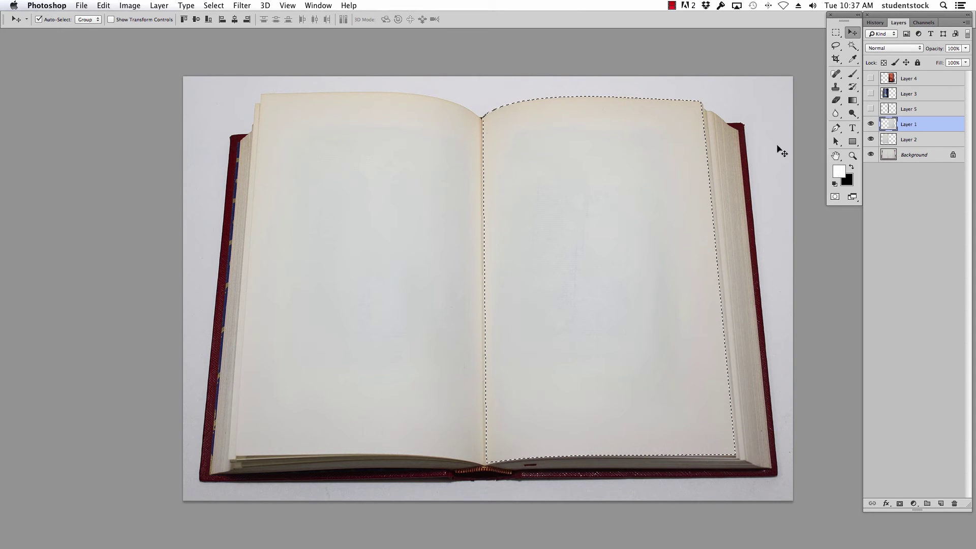
{"action": "left_click", "coordinate": [886, 139], "text": "shift"}
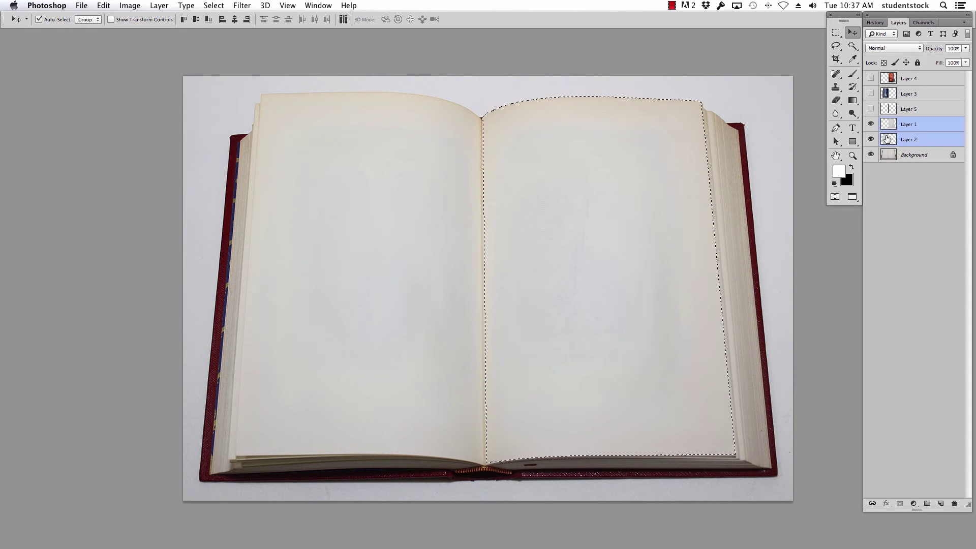
{"action": "left_click", "coordinate": [891, 168]}
Test moving the right page layer, undo the move, and clear the page selections.
{"action": "left_click", "coordinate": [852, 58]}
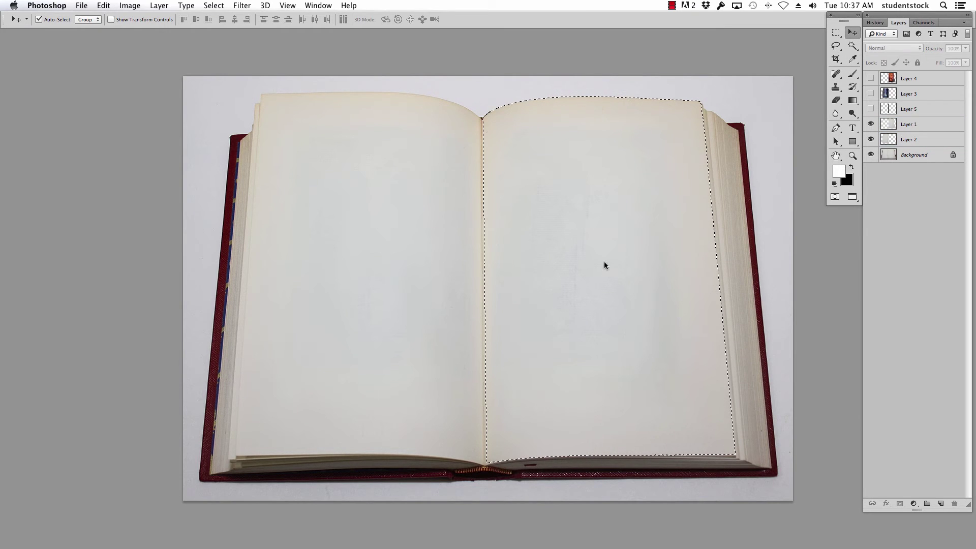
{"action": "left_click", "coordinate": [653, 255]}
{"action": "left_click", "coordinate": [574, 188]}
{"action": "key", "text": "super+d"}
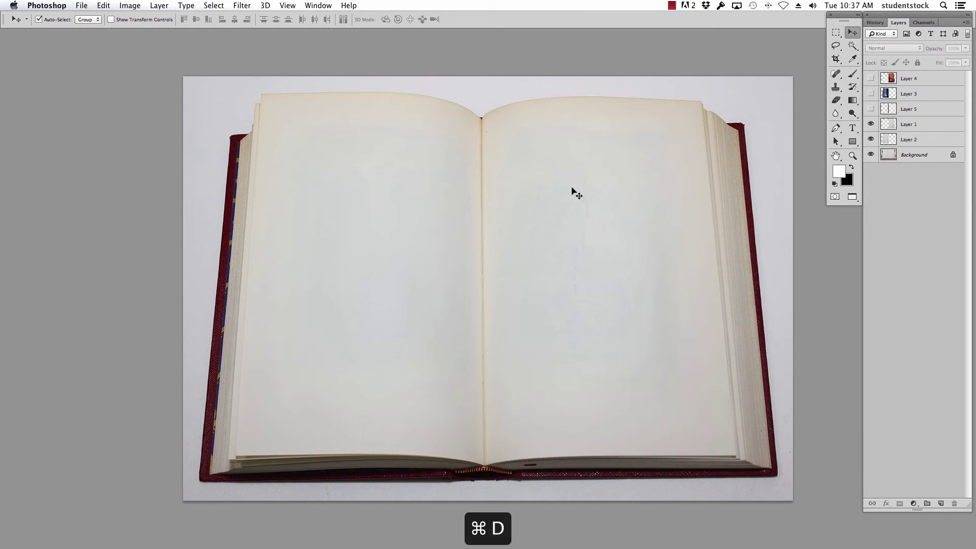
{"action": "left_click_drag", "start_coordinate": [577, 207], "coordinate": [414, 266]}
{"action": "key", "text": "super+z"}
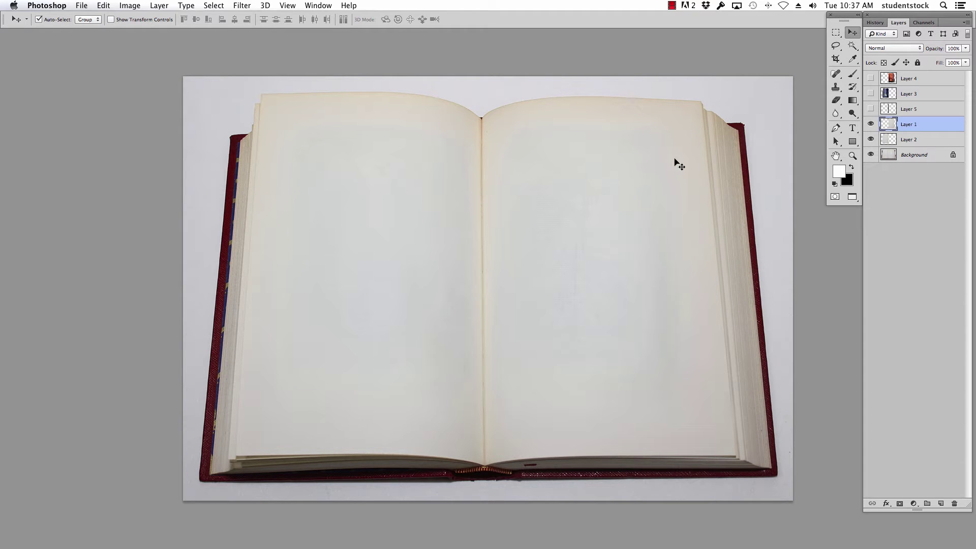
{"action": "left_click", "coordinate": [887, 124], "text": "super"}
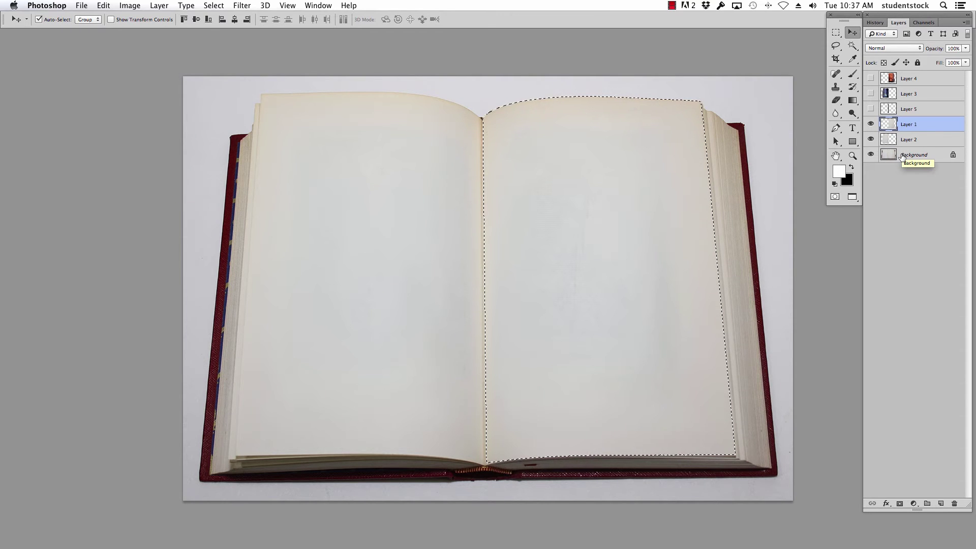
{"action": "key", "text": "super+d"}
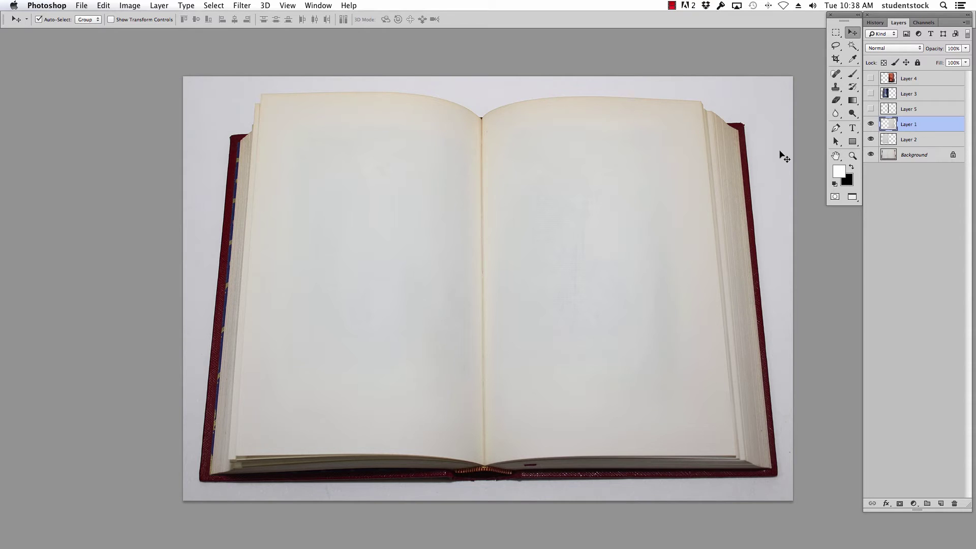
Switch to bill hug.jpg, then to Hell fire video.jpg, and zoom in on the storm image.
{"action": "left_click", "coordinate": [308, 6]}
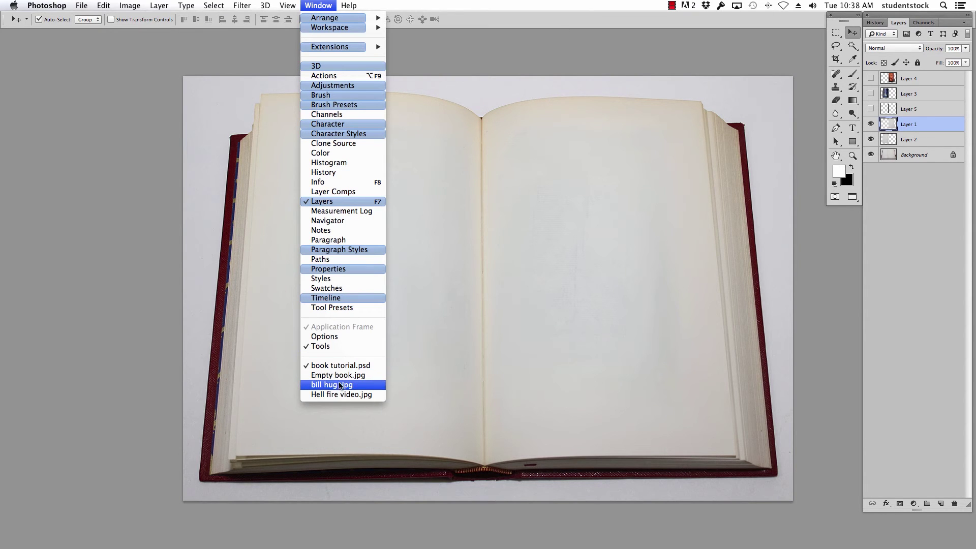
{"action": "left_click", "coordinate": [337, 385]}
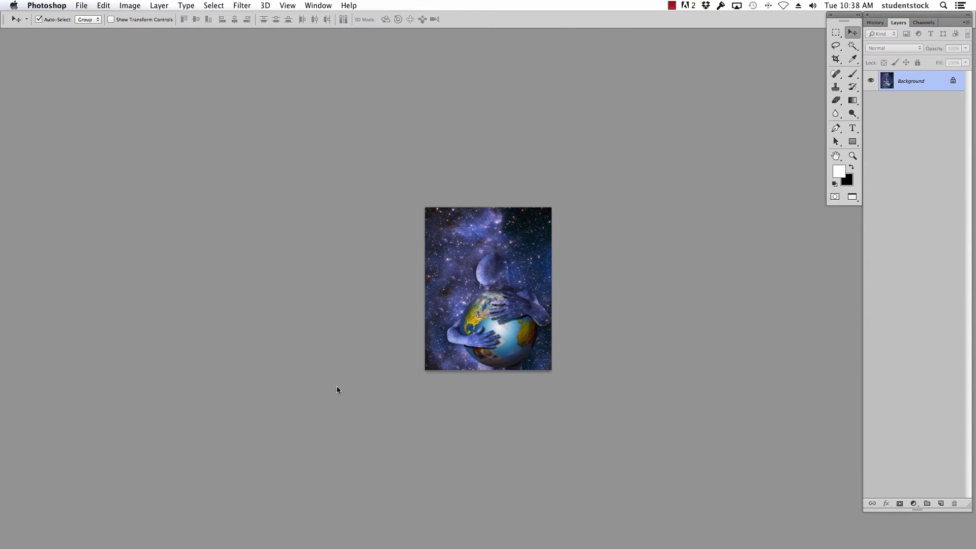
{"action": "left_click", "coordinate": [308, 5]}
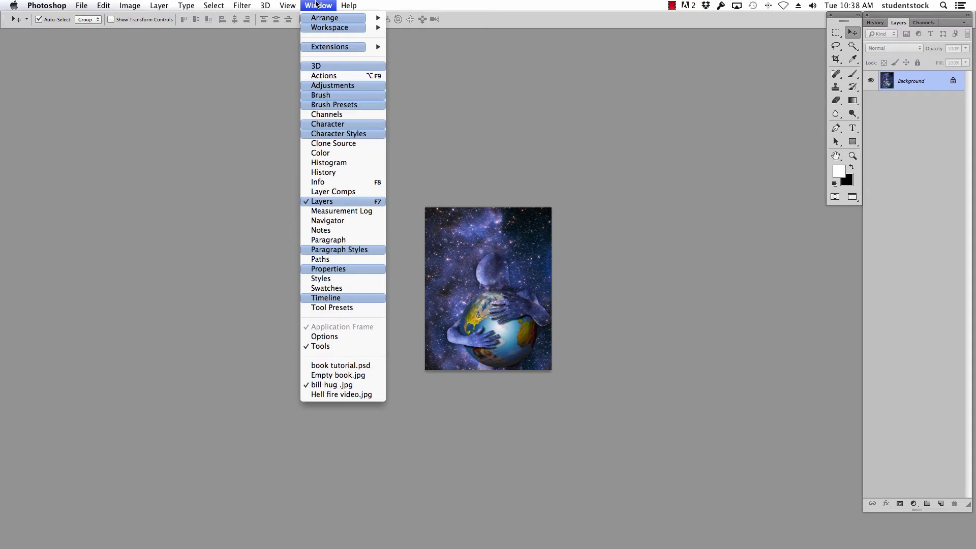
{"action": "left_click", "coordinate": [328, 393]}
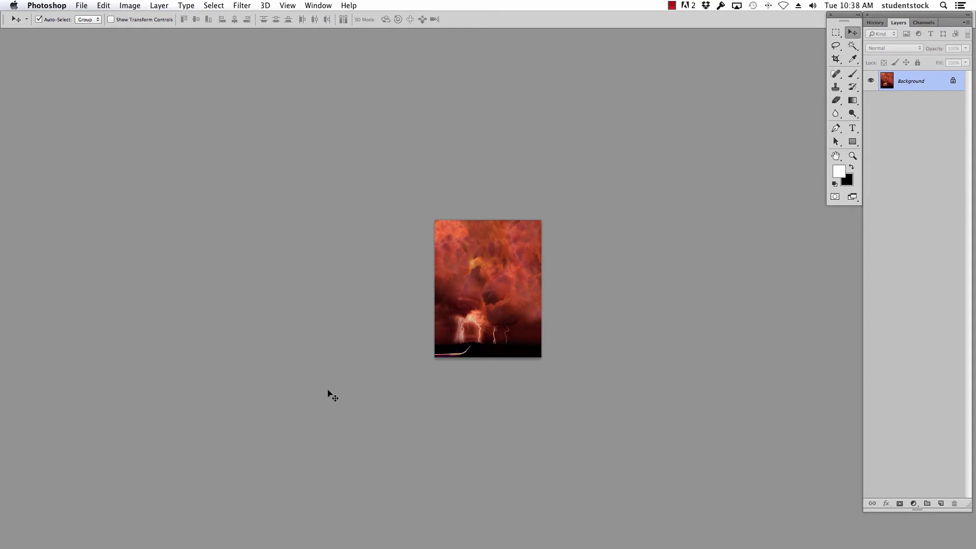
{"action": "key", "text": "super+equal"}
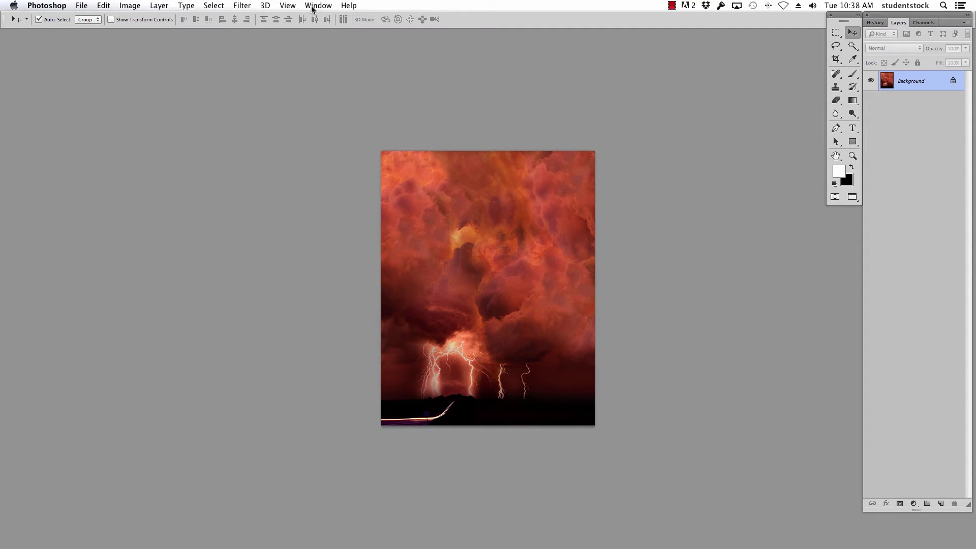
Use F for floating windows and place the storm window beside the book tutorial.
{"action": "key", "text": "f"}
{"action": "key", "text": "f"}
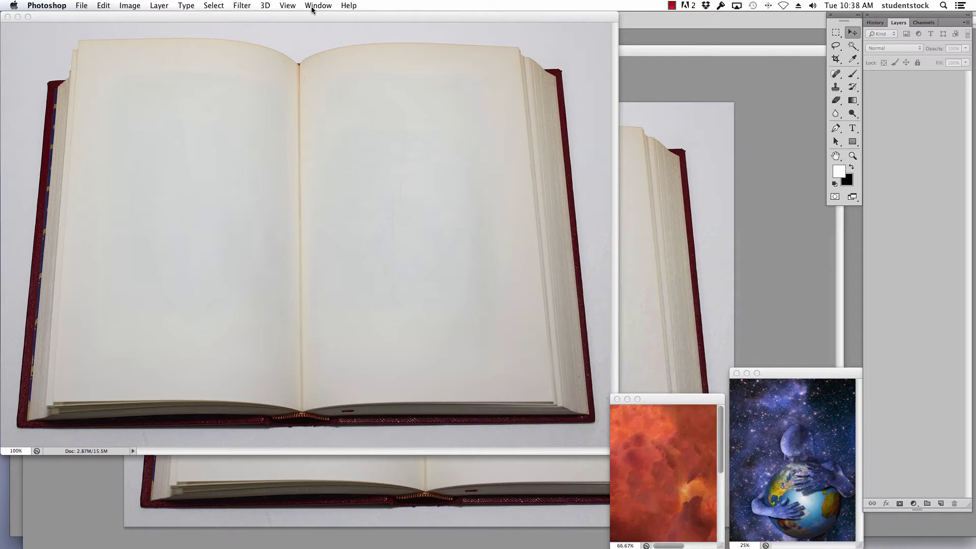
{"action": "left_click_drag", "start_coordinate": [781, 253], "coordinate": [811, 138]}
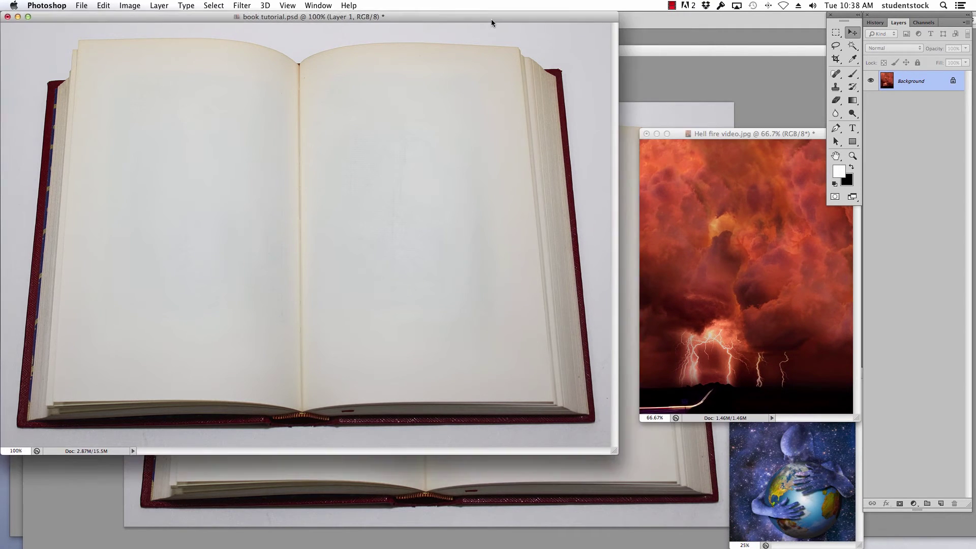
{"action": "left_click_drag", "start_coordinate": [491, 18], "coordinate": [504, 65]}
Drag the storm image into the book tutorial as Layer 6, centre it, and go full screen.
{"action": "left_click", "coordinate": [749, 292]}
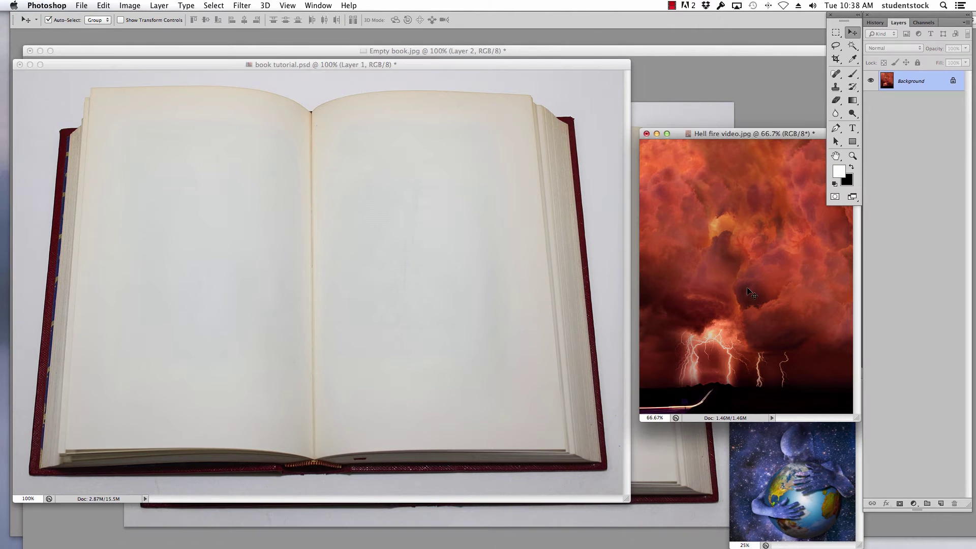
{"action": "left_click_drag", "start_coordinate": [755, 291], "coordinate": [593, 303]}
{"action": "left_click_drag", "start_coordinate": [459, 303], "coordinate": [370, 295]}
{"action": "left_click_drag", "start_coordinate": [497, 62], "coordinate": [572, 68]}
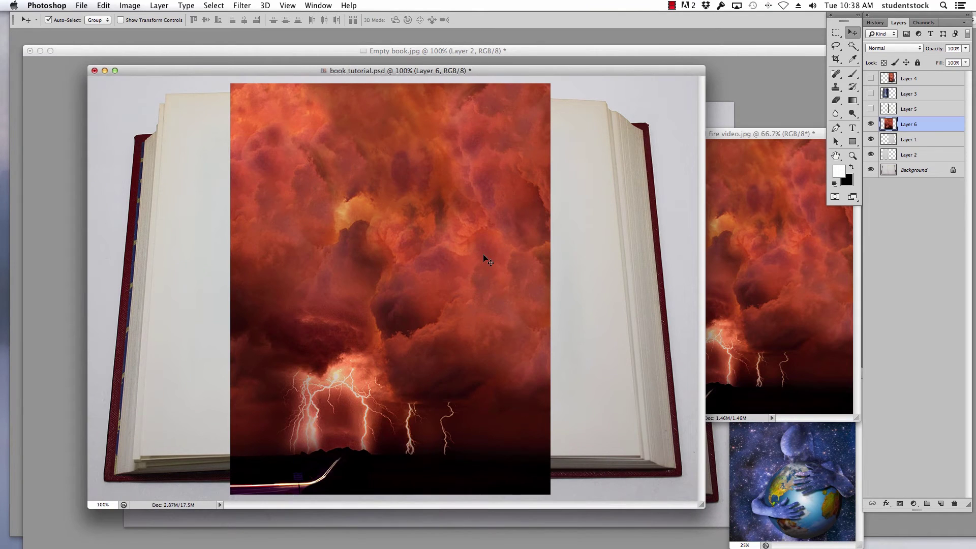
{"action": "mouse_move", "coordinate": [483, 255]}
{"action": "left_mouse_down"}
{"action": "mouse_move", "coordinate": [541, 248]}
{"action": "mouse_move", "coordinate": [484, 255]}
{"action": "left_mouse_up"}
{"action": "key", "text": "f"}
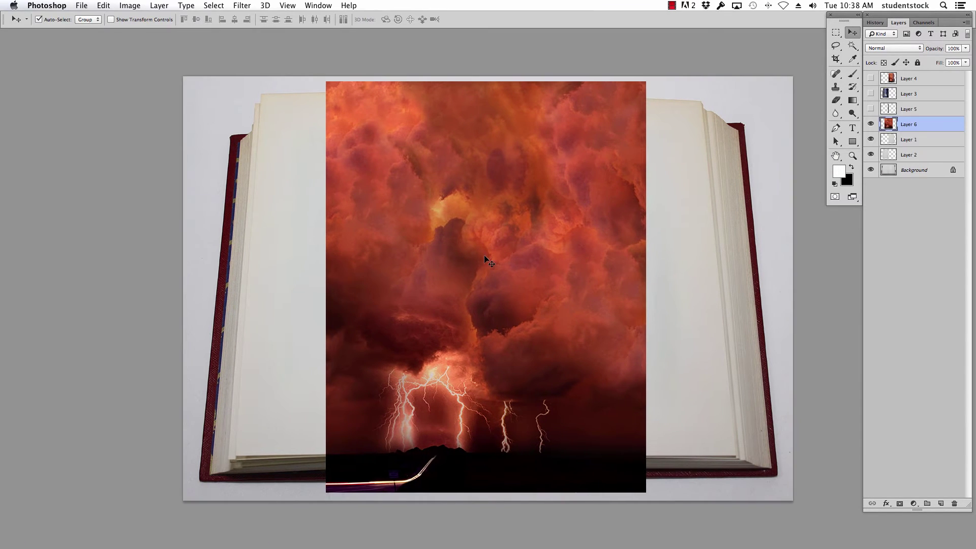
Apply Edit > Transform > Distort to the storm image and shift it left over the left page.
{"action": "left_click", "coordinate": [103, 6]}
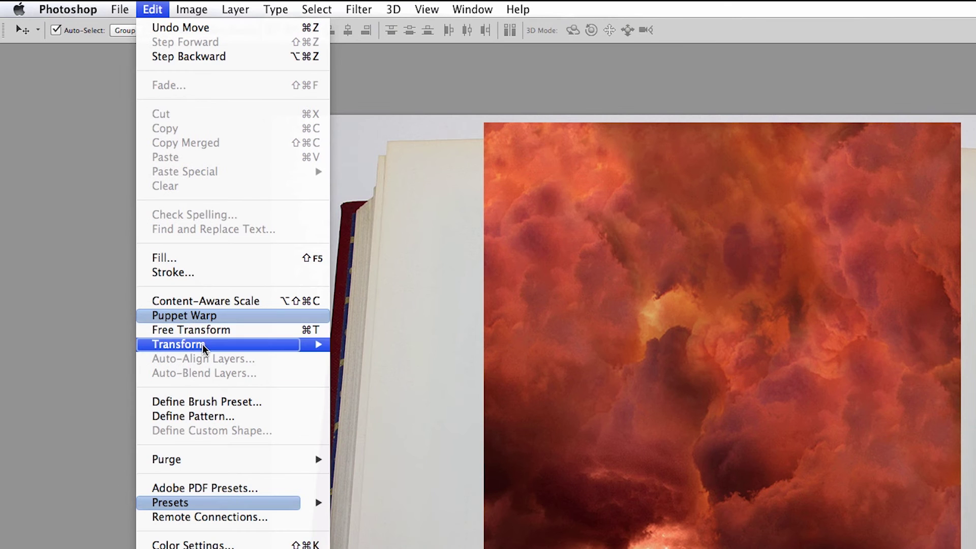
{"action": "mouse_move", "coordinate": [203, 344]}
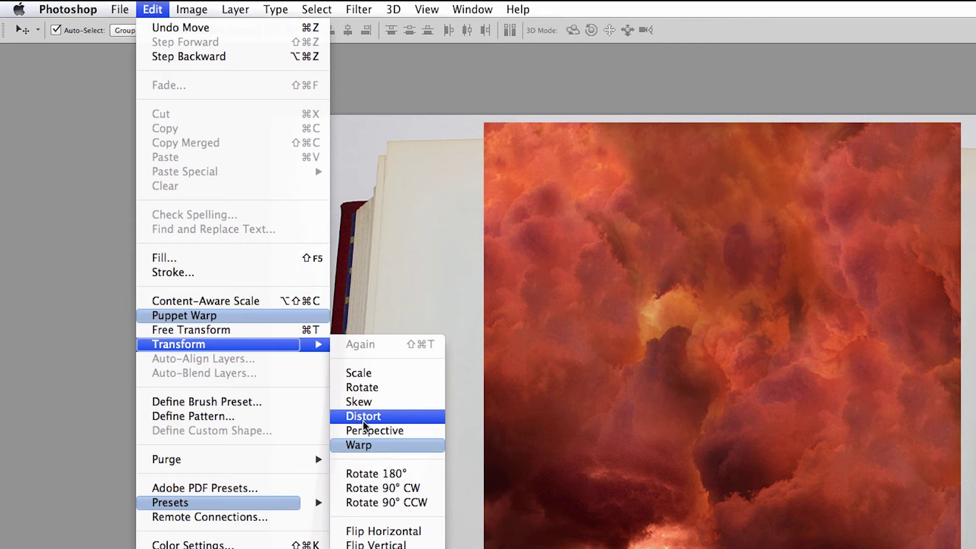
{"action": "left_click", "coordinate": [363, 417]}
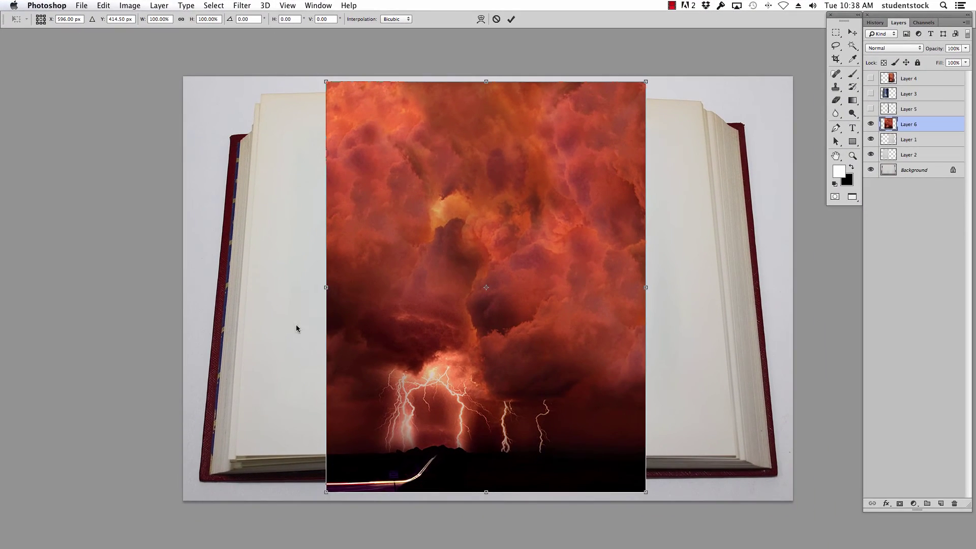
{"action": "left_click_drag", "start_coordinate": [407, 119], "coordinate": [325, 123]}
{"action": "left_click", "coordinate": [904, 48]}
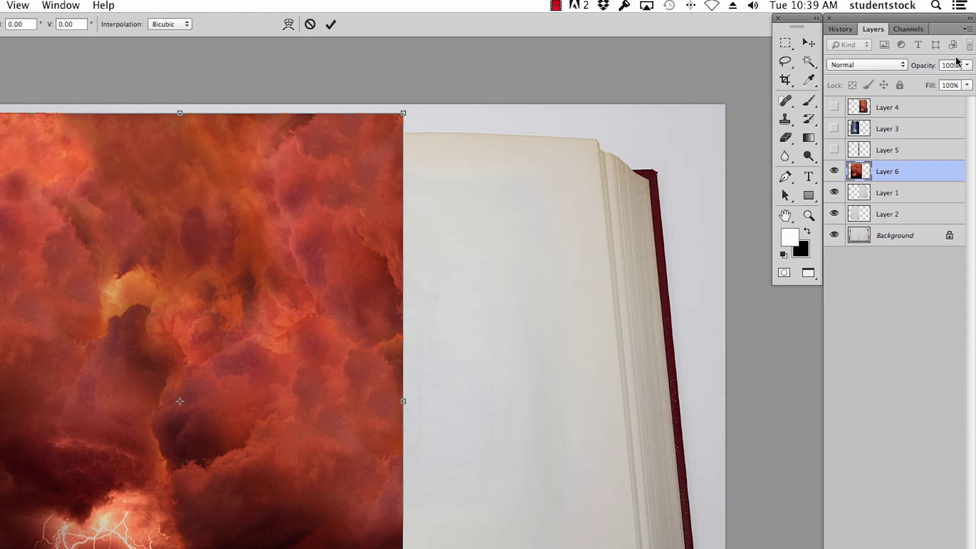
{"action": "left_click", "coordinate": [967, 65]}
Fade Layer 6 to 19% opacity and start a Warp transform on the storm image.
{"action": "left_click_drag", "start_coordinate": [967, 82], "coordinate": [912, 86]}
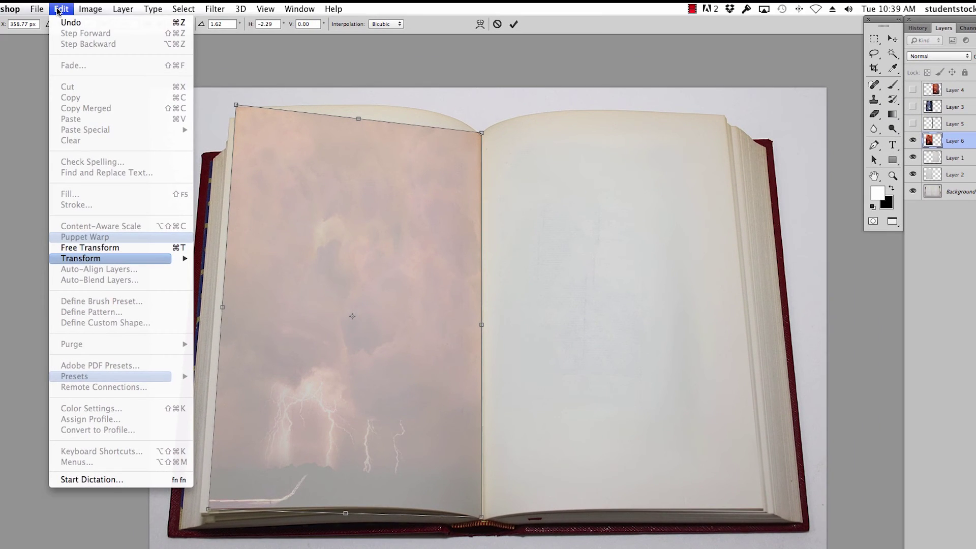
{"action": "mouse_move", "coordinate": [96, 258]}
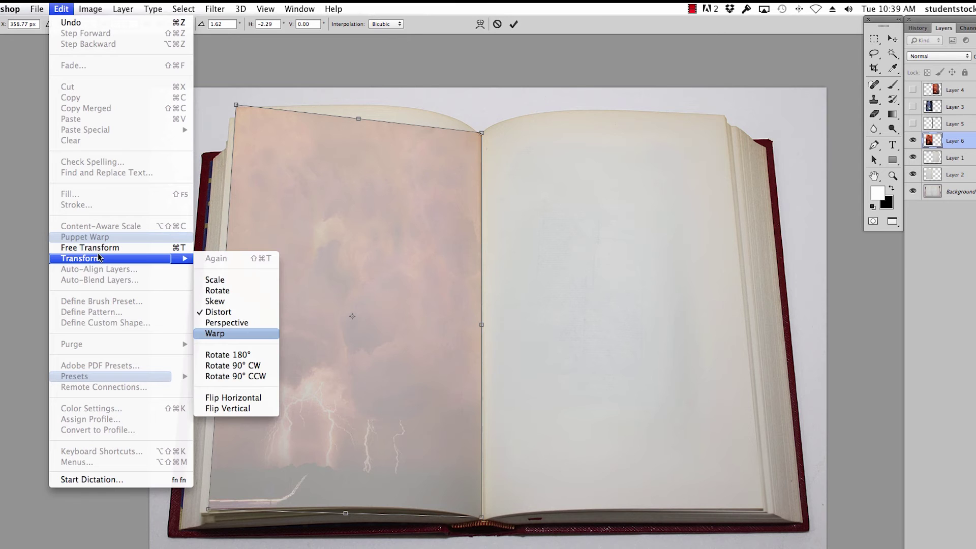
{"action": "mouse_move", "coordinate": [179, 265]}
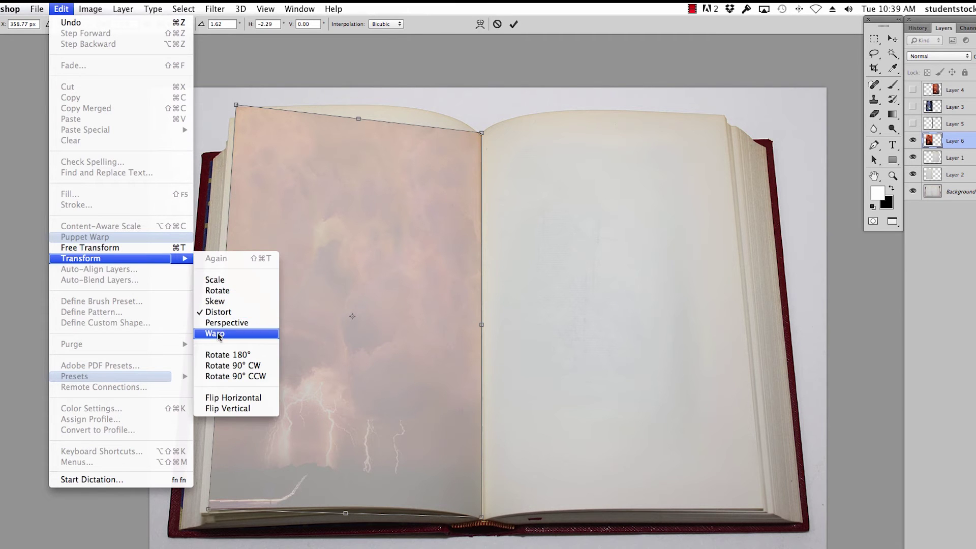
{"action": "left_click", "coordinate": [219, 334]}
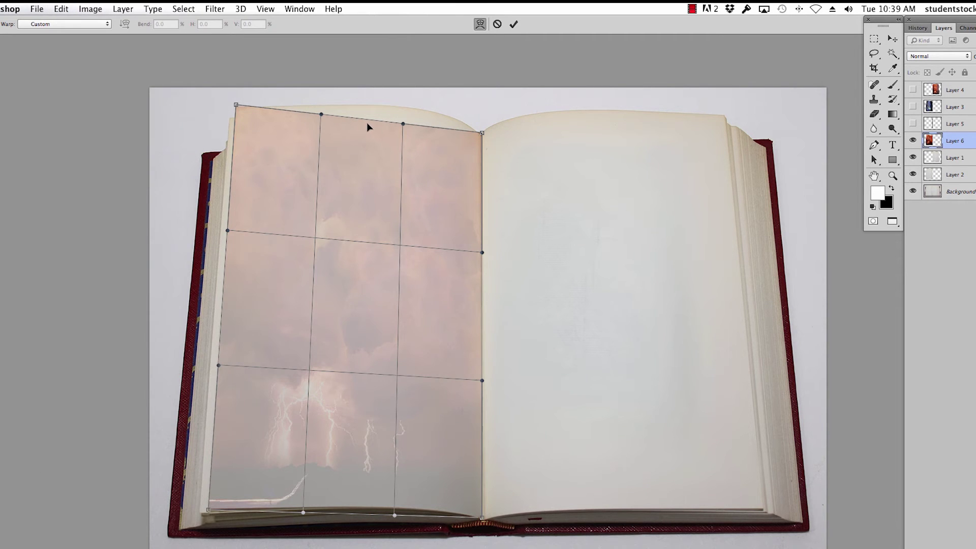
Bend the storm image's top and bottom edges to the left page's curve and commit the warp.
{"action": "left_click_drag", "start_coordinate": [364, 121], "coordinate": [383, 106]}
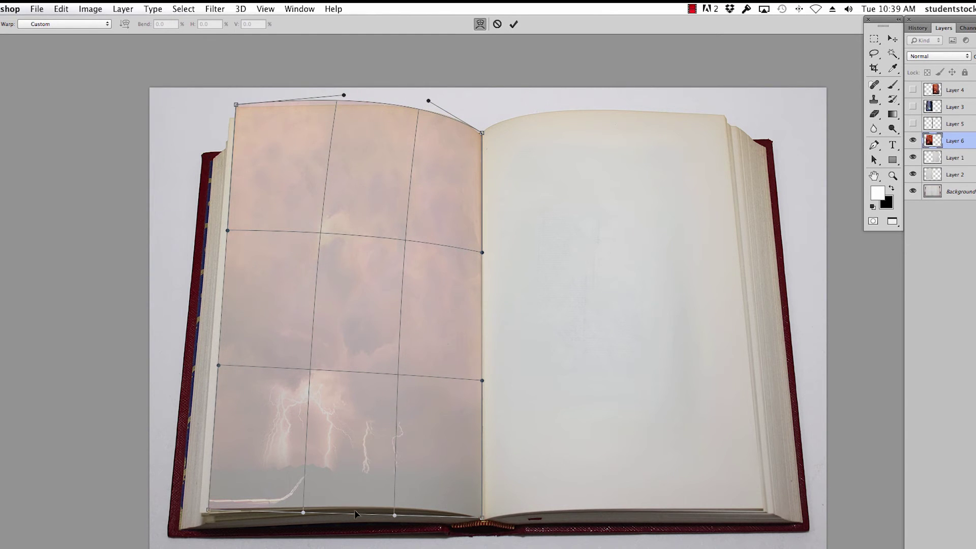
{"action": "left_click_drag", "start_coordinate": [355, 510], "coordinate": [356, 508]}
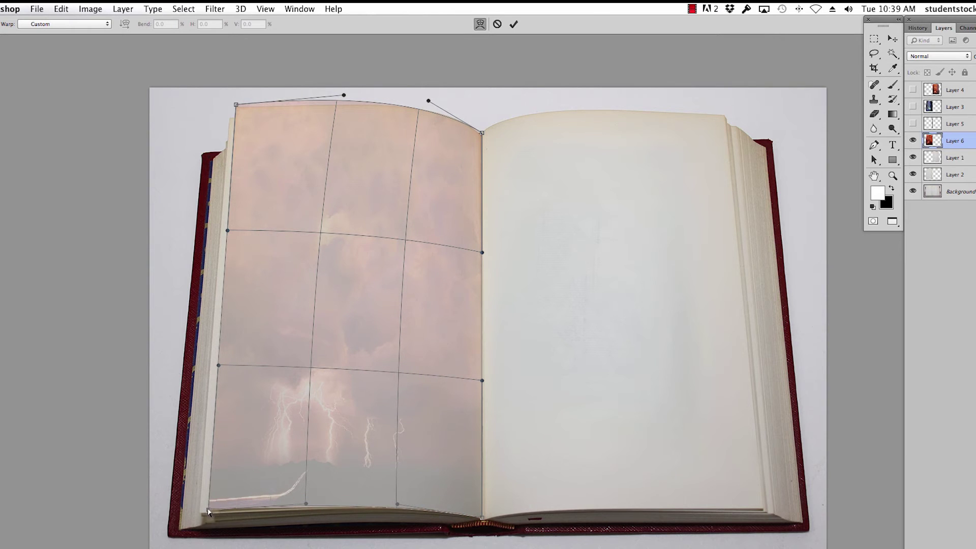
{"action": "left_click_drag", "start_coordinate": [208, 510], "coordinate": [209, 510]}
{"action": "key", "text": "Return"}
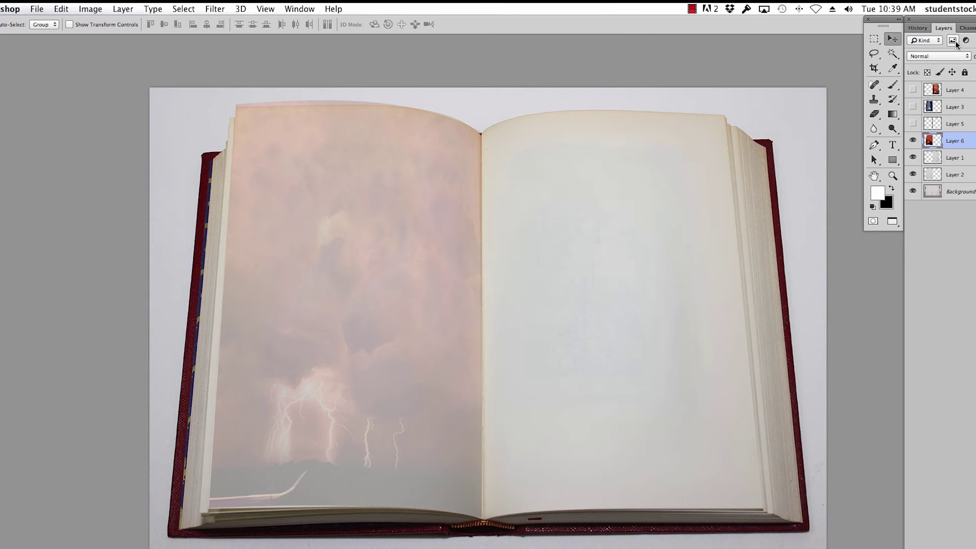
Restore the storm layer to 100% opacity, keeping it on the left page.
{"action": "left_click", "coordinate": [975, 57]}
{"action": "left_click_drag", "start_coordinate": [975, 67], "coordinate": [967, 68]}
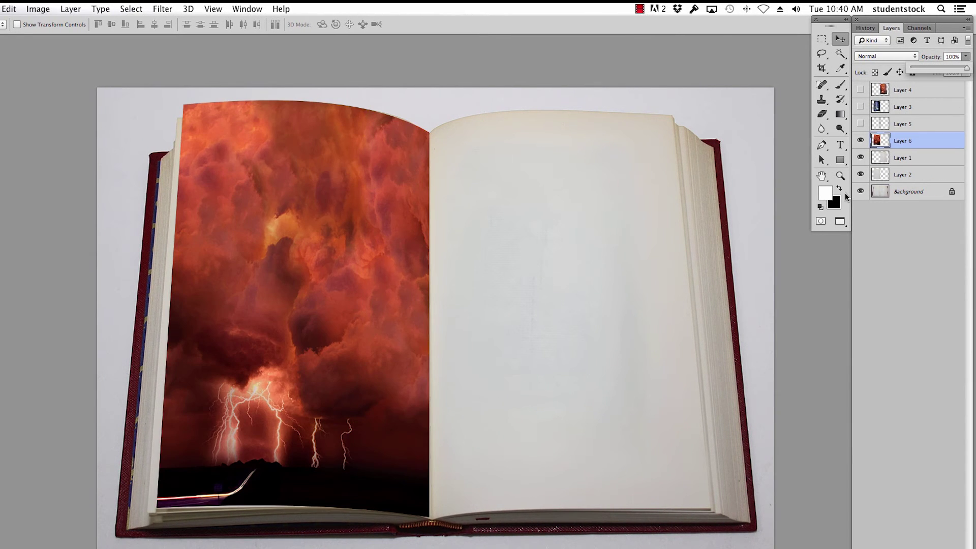
{"action": "left_click_drag", "start_coordinate": [375, 270], "coordinate": [566, 273]}
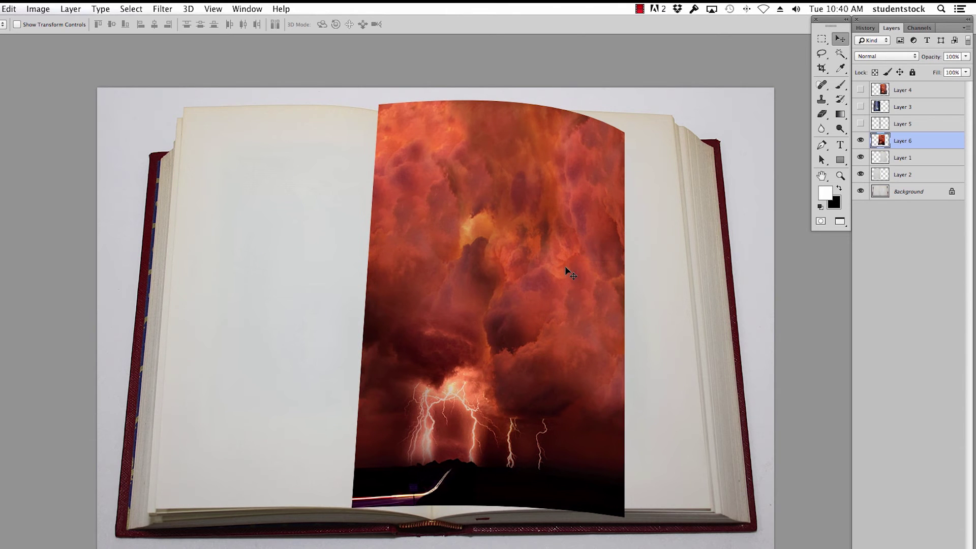
{"action": "key", "text": "super+z"}
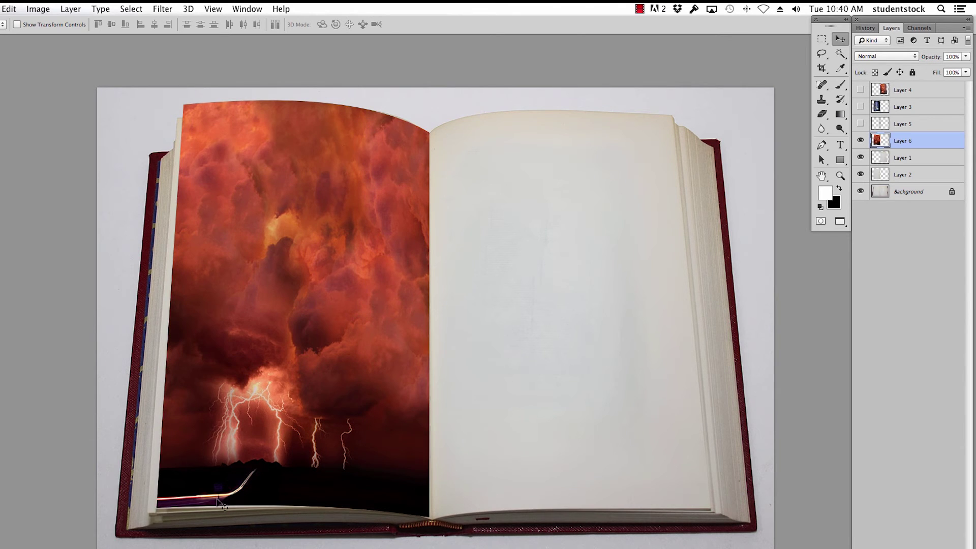
{"action": "left_click", "coordinate": [254, 9]}
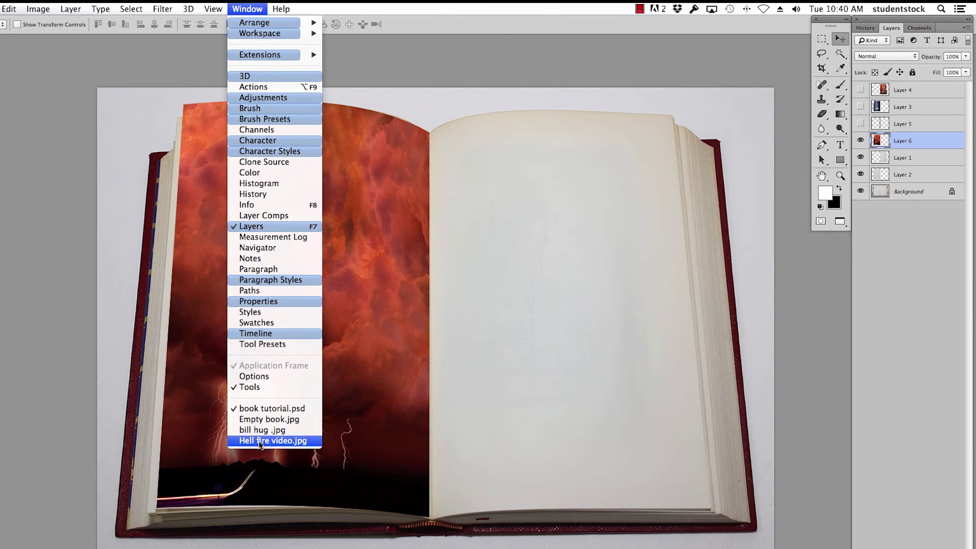
Copy the earth-hug image into book tutorial.psd as Layer 7 and start Free Transform at 66.7% zoom.
{"action": "left_click", "coordinate": [261, 431]}
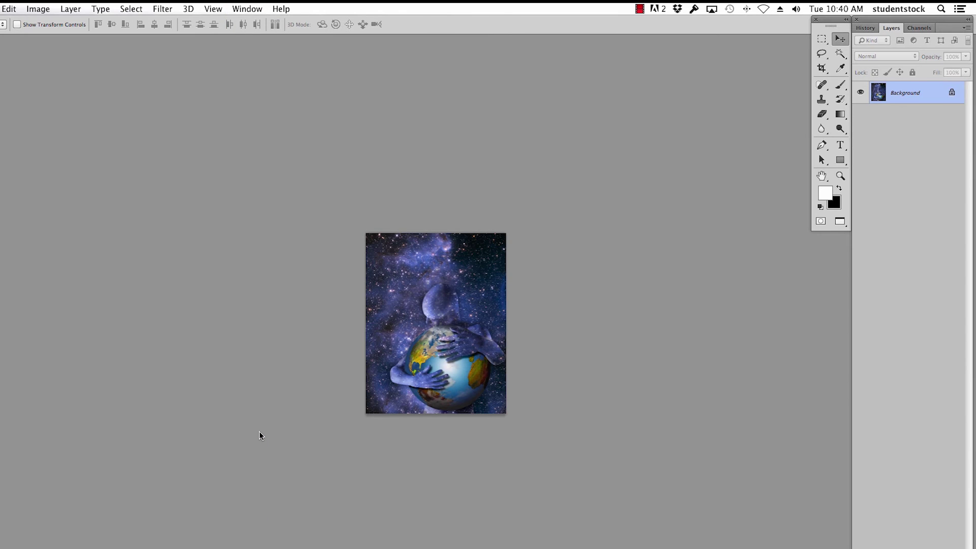
{"action": "key", "text": "f"}
{"action": "key", "text": "f"}
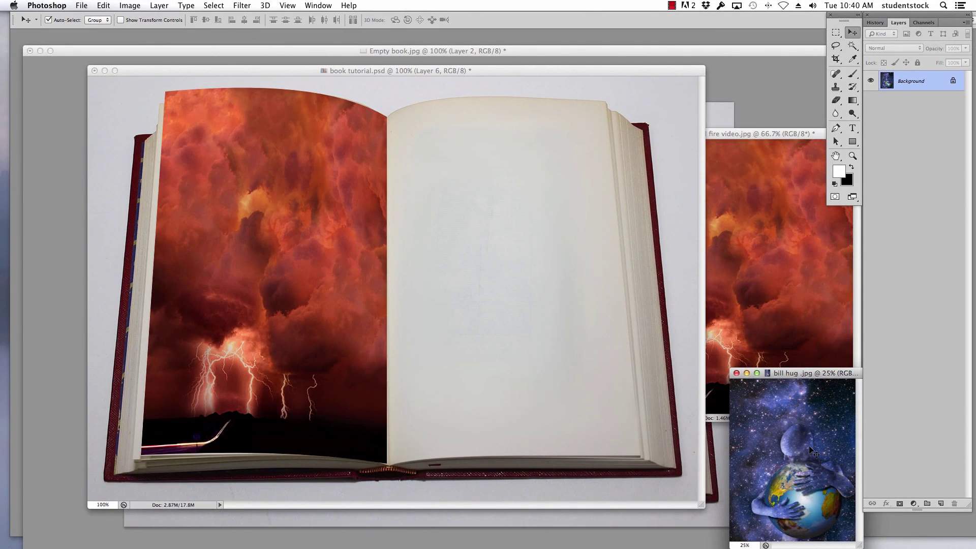
{"action": "left_click_drag", "start_coordinate": [527, 317], "coordinate": [527, 319]}
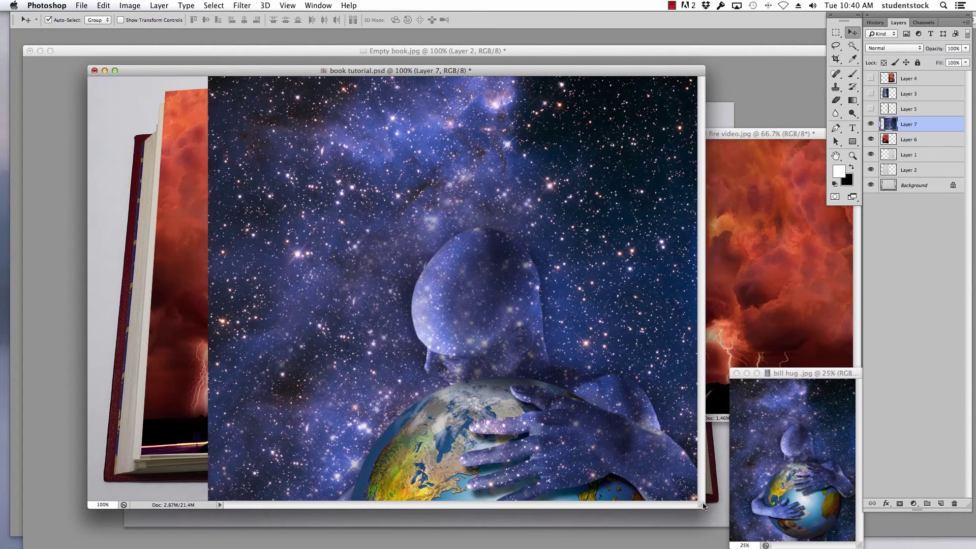
{"action": "left_click_drag", "start_coordinate": [703, 505], "coordinate": [754, 548]}
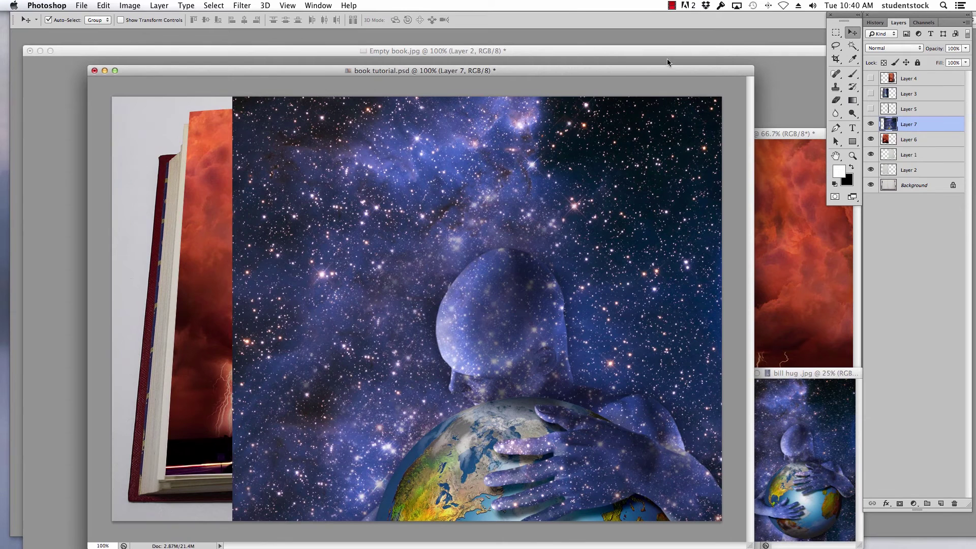
{"action": "key", "text": "super+t"}
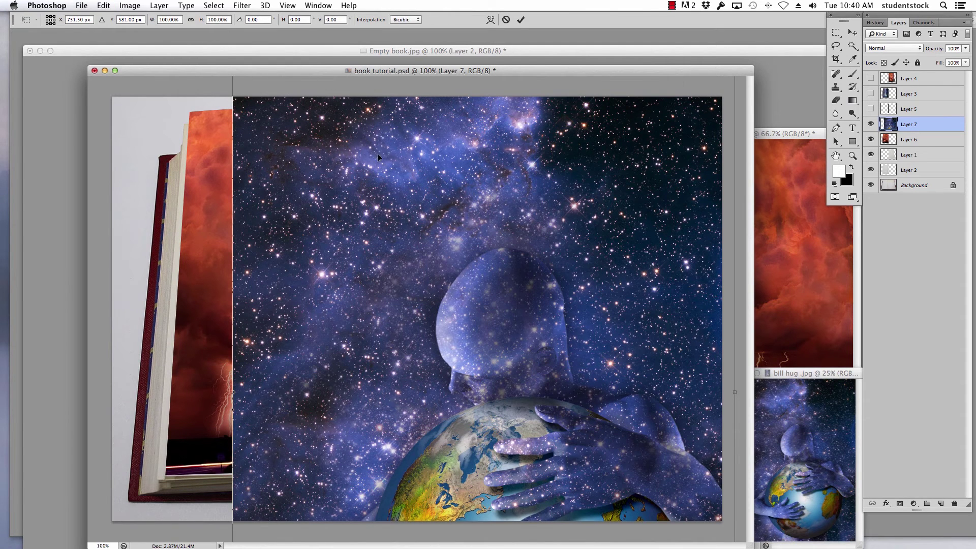
{"action": "left_click", "coordinate": [394, 154], "text": "alt"}
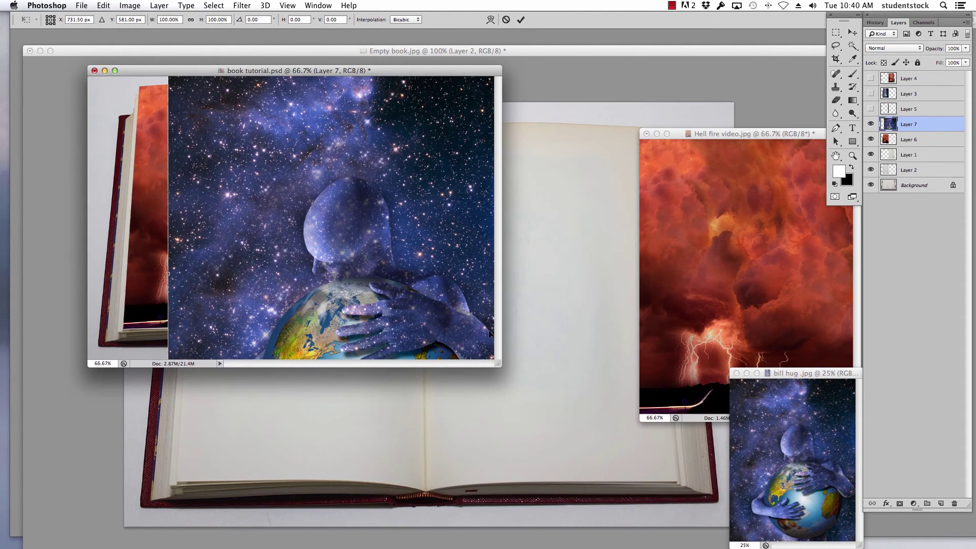
{"action": "left_click_drag", "start_coordinate": [496, 362], "coordinate": [884, 547]}
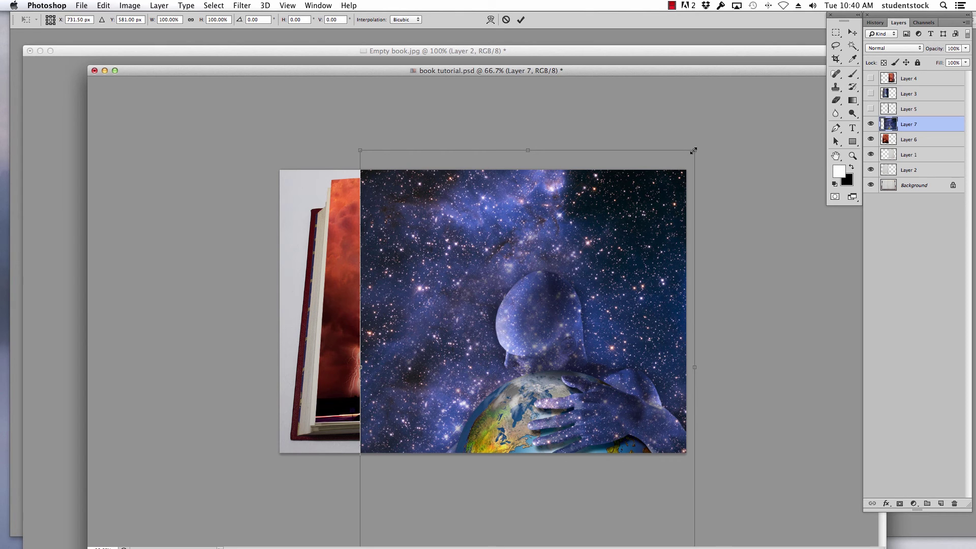
Scale the starry figure to about 48% and position it to cover the right page.
{"action": "left_click_drag", "start_coordinate": [694, 151], "coordinate": [519, 378]}
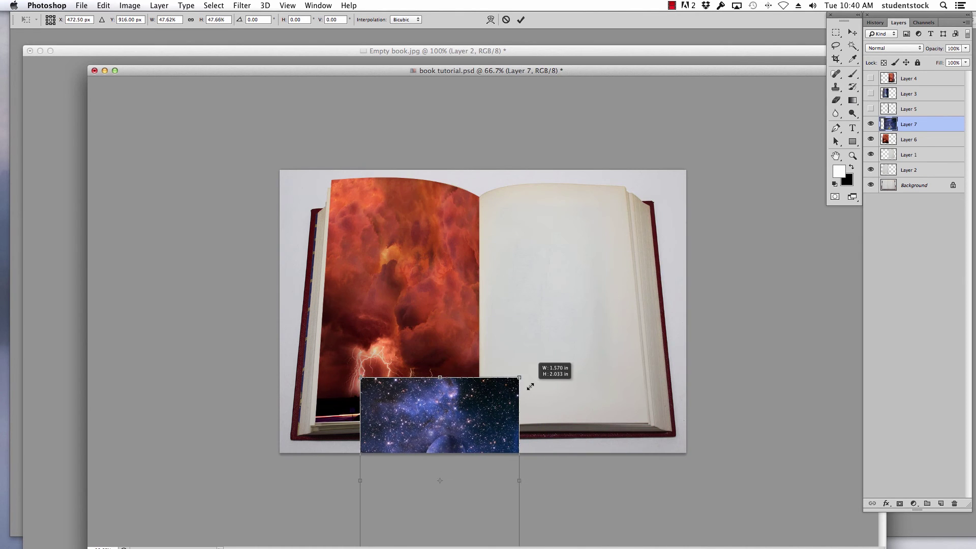
{"action": "left_click_drag", "start_coordinate": [486, 415], "coordinate": [592, 195]}
{"action": "mouse_move", "coordinate": [561, 249]}
{"action": "left_mouse_down"}
{"action": "mouse_move", "coordinate": [569, 269]}
{"action": "mouse_move", "coordinate": [564, 263]}
{"action": "left_mouse_up"}
{"action": "left_click_drag", "start_coordinate": [633, 392], "coordinate": [660, 428]}
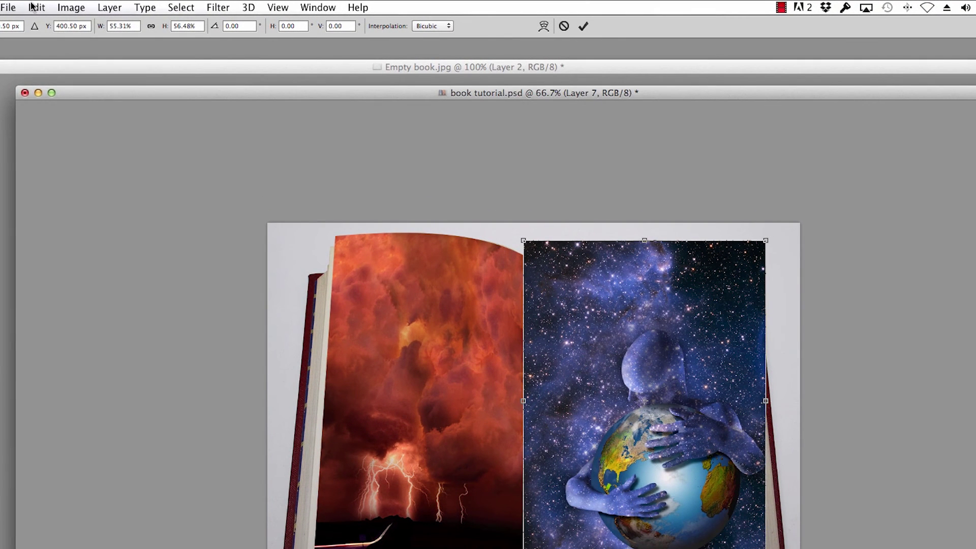
Switch the starry image to Distort and lower its opacity to 50%.
{"action": "left_click", "coordinate": [75, 6]}
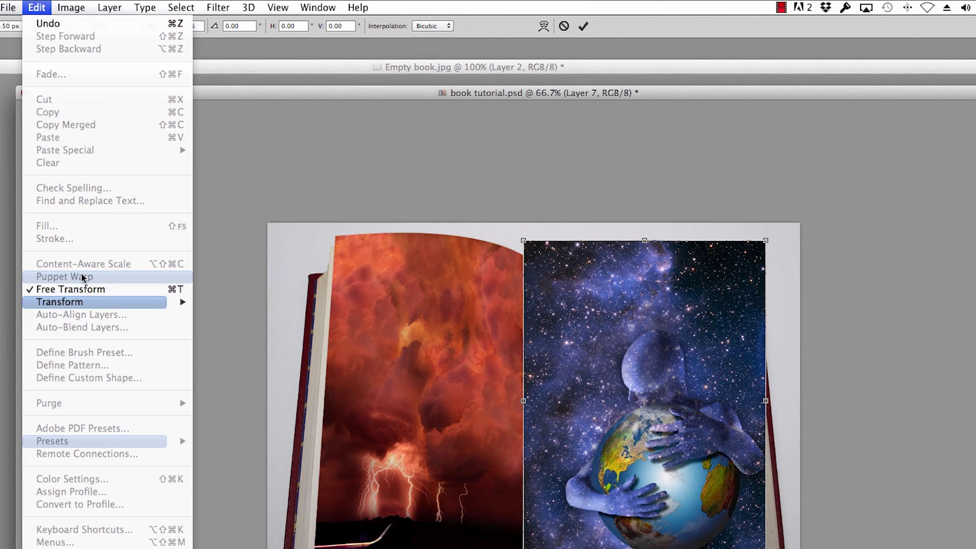
{"action": "mouse_move", "coordinate": [89, 304]}
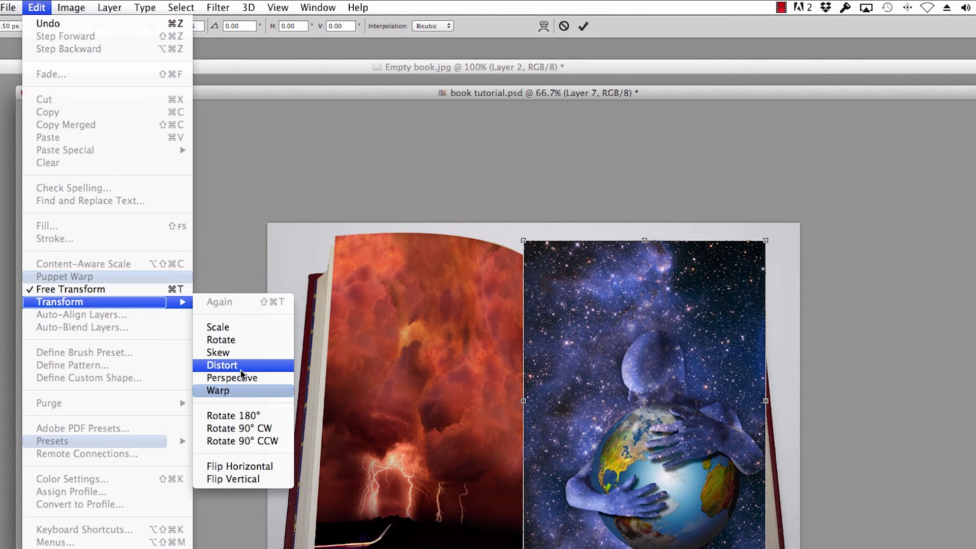
{"action": "left_click", "coordinate": [222, 365]}
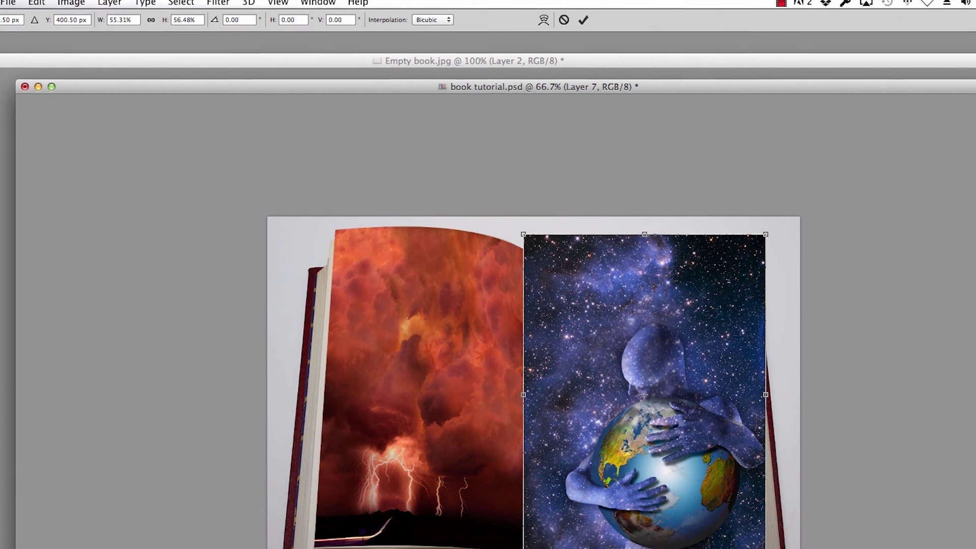
{"action": "key", "text": "5"}
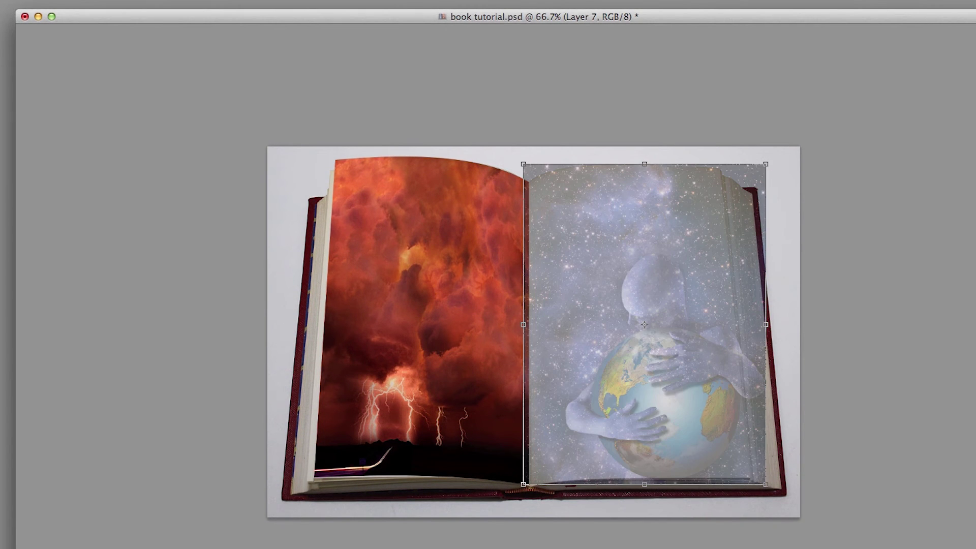
Pull all four corners of the starry image onto the right page's corners.
{"action": "left_click_drag", "start_coordinate": [523, 164], "coordinate": [531, 183]}
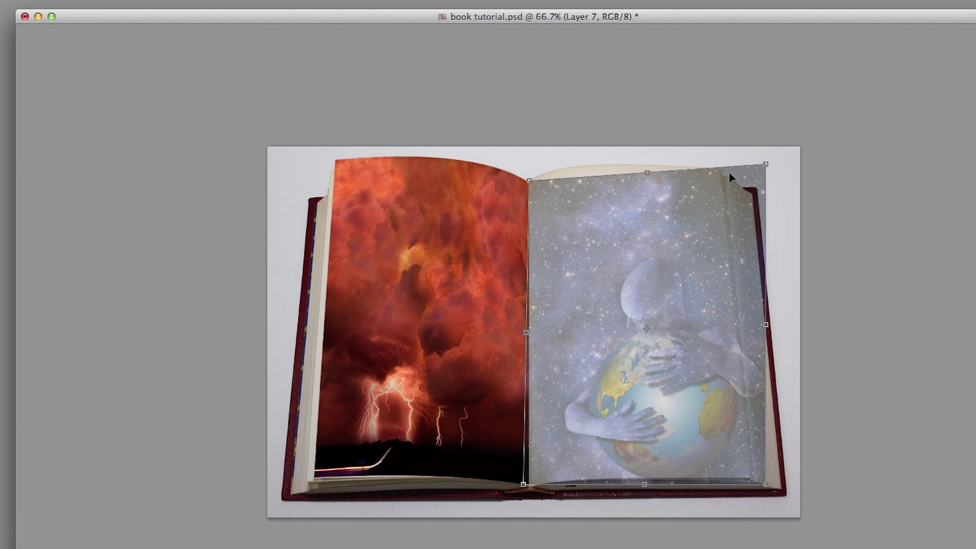
{"action": "left_click_drag", "start_coordinate": [768, 165], "coordinate": [719, 165]}
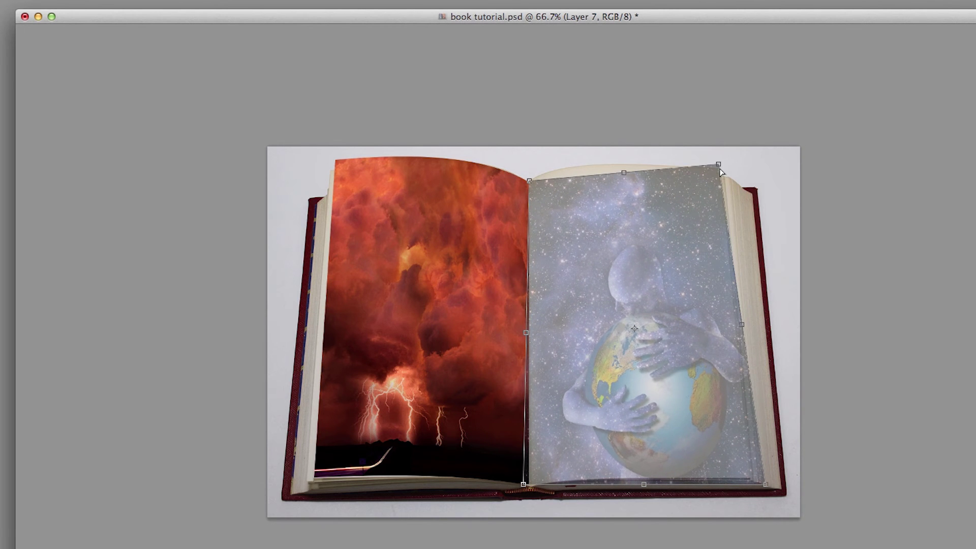
{"action": "left_click_drag", "start_coordinate": [765, 484], "coordinate": [750, 478]}
{"action": "left_click_drag", "start_coordinate": [524, 484], "coordinate": [532, 484]}
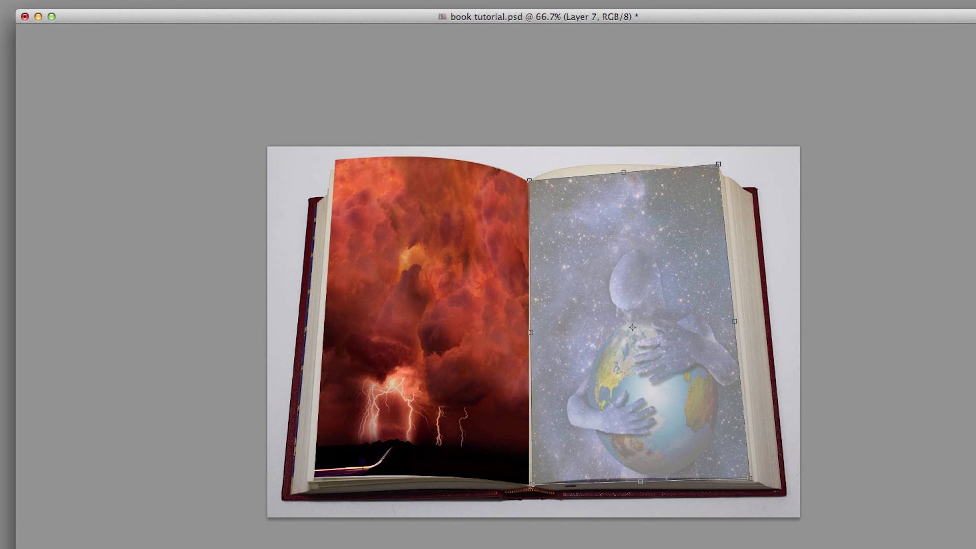
{"action": "left_click", "coordinate": [36, 0]}
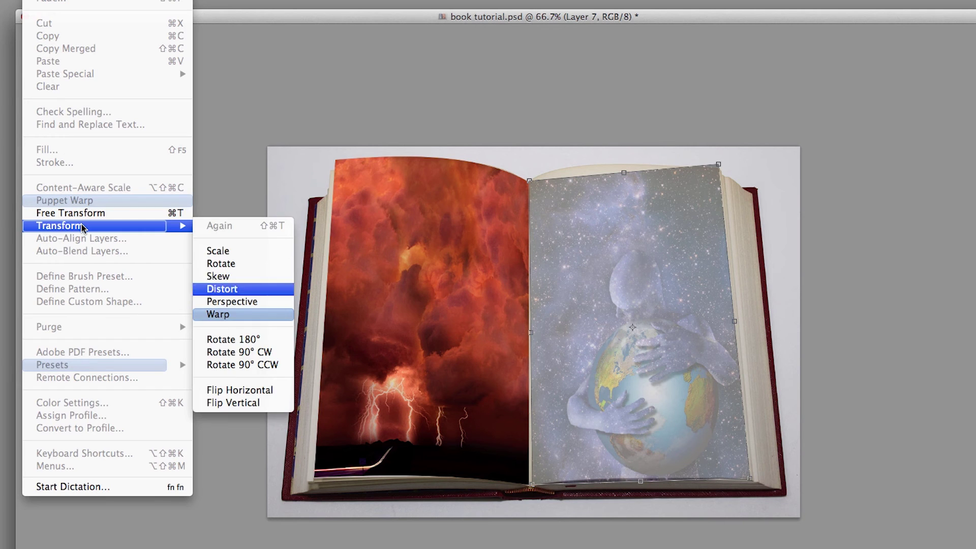
Warp the starry image's top and bottom edges to the right page, commit, and restore 100% opacity.
{"action": "mouse_move", "coordinate": [155, 234]}
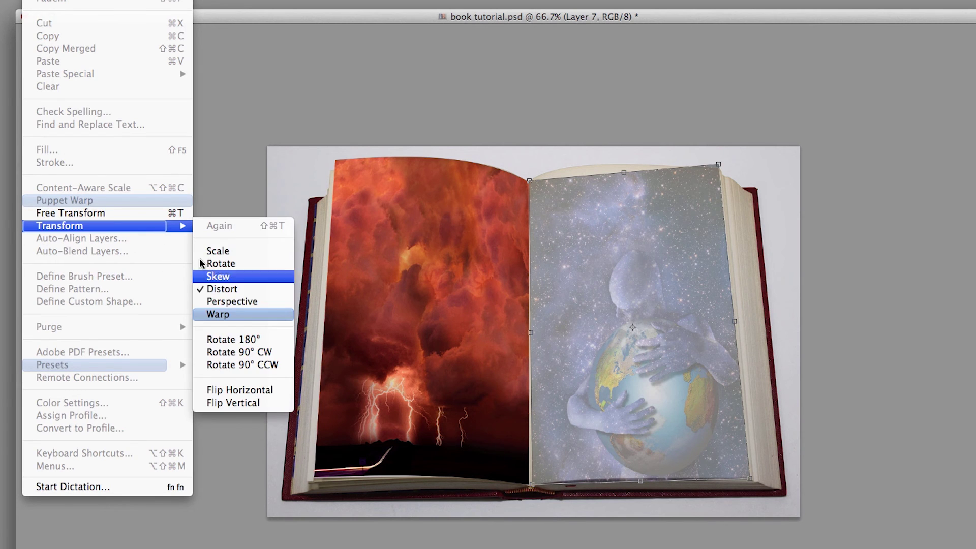
{"action": "left_click", "coordinate": [225, 312]}
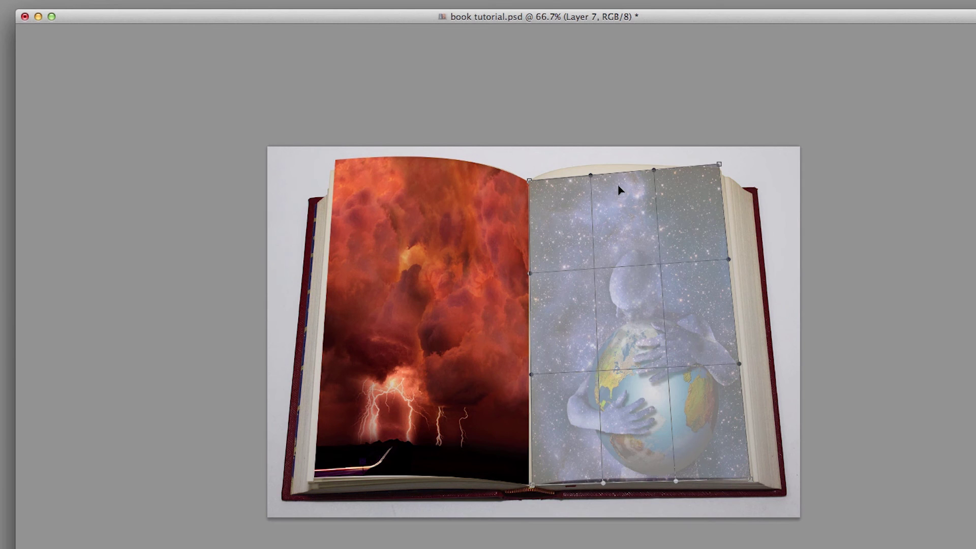
{"action": "left_click_drag", "start_coordinate": [619, 189], "coordinate": [593, 183]}
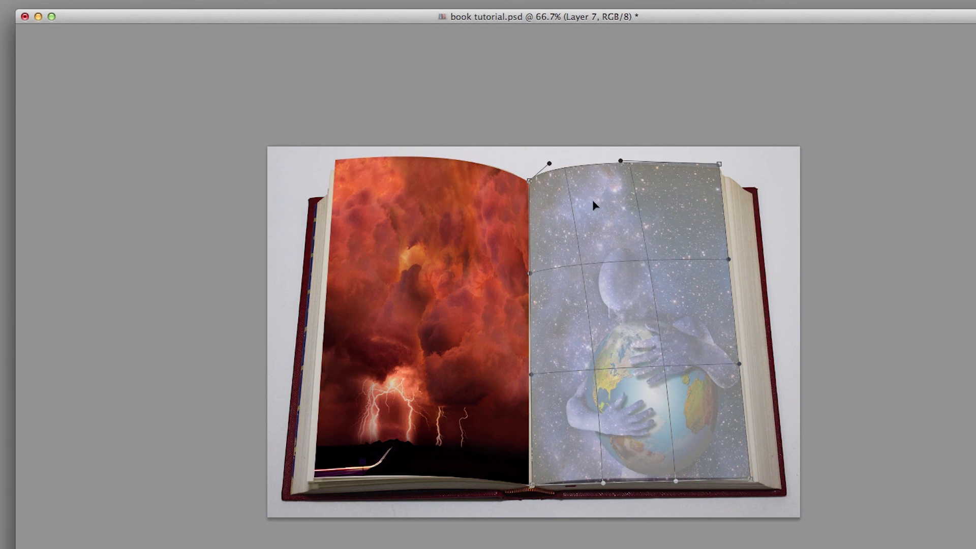
{"action": "left_click_drag", "start_coordinate": [633, 449], "coordinate": [635, 447]}
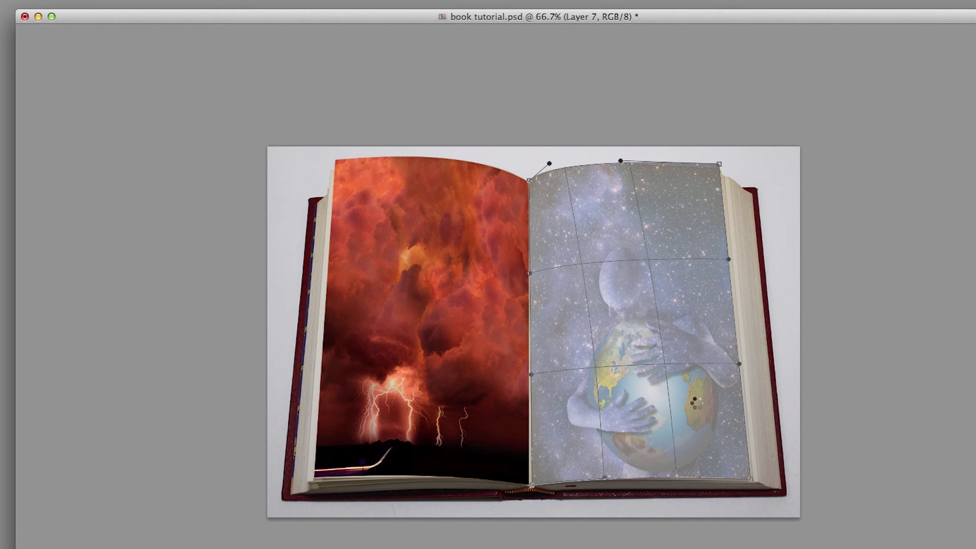
{"action": "key", "text": "Return"}
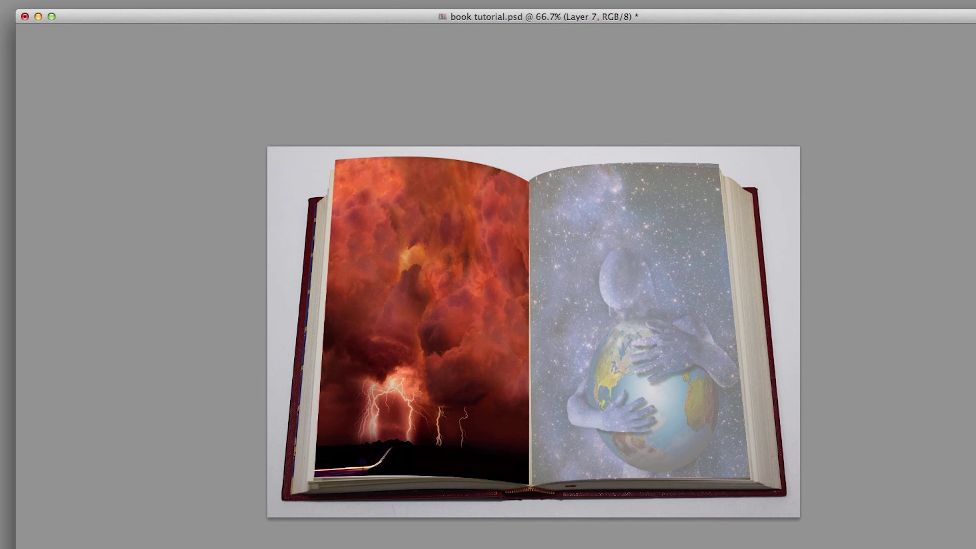
{"action": "key", "text": "0"}
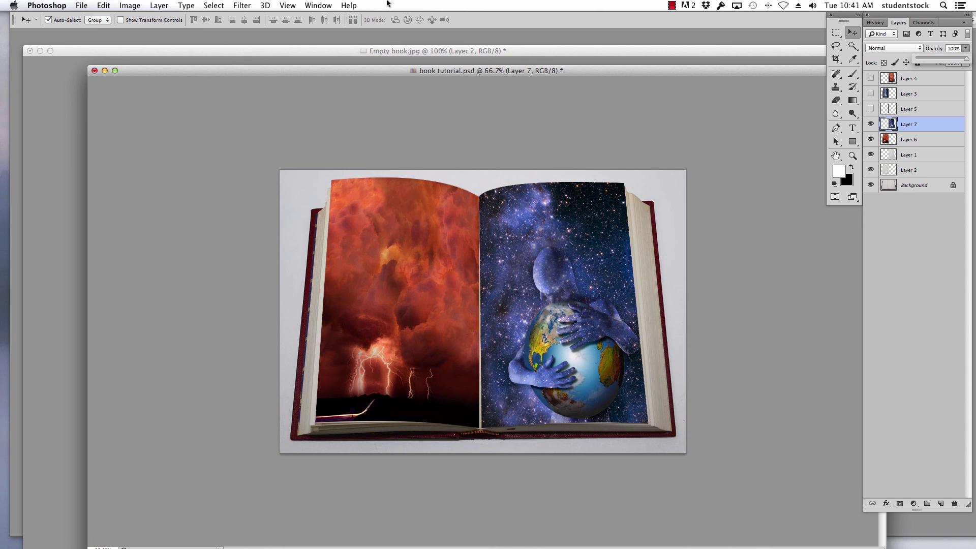
Bring the Empty book.jpg document to the front from the Window menu.
{"action": "left_click", "coordinate": [316, 6]}
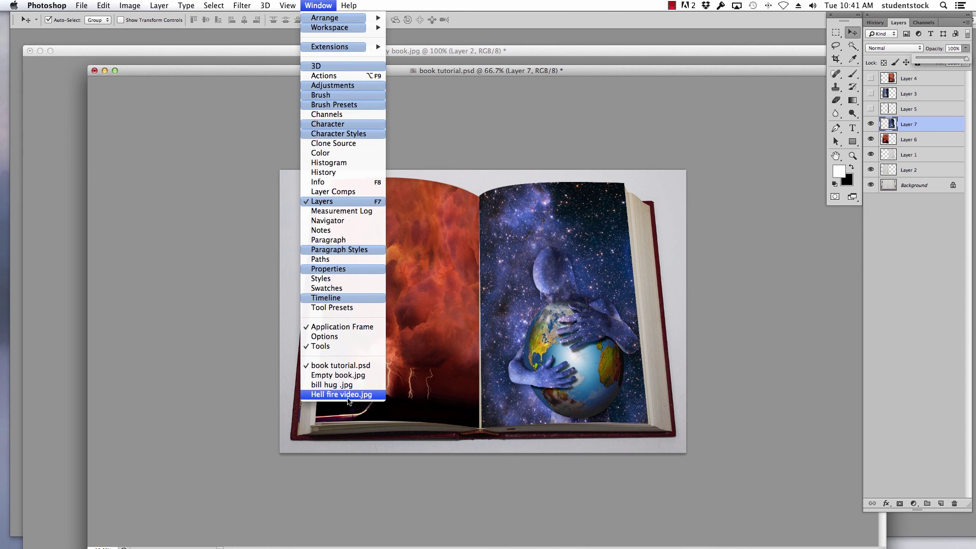
{"action": "left_click", "coordinate": [348, 370]}
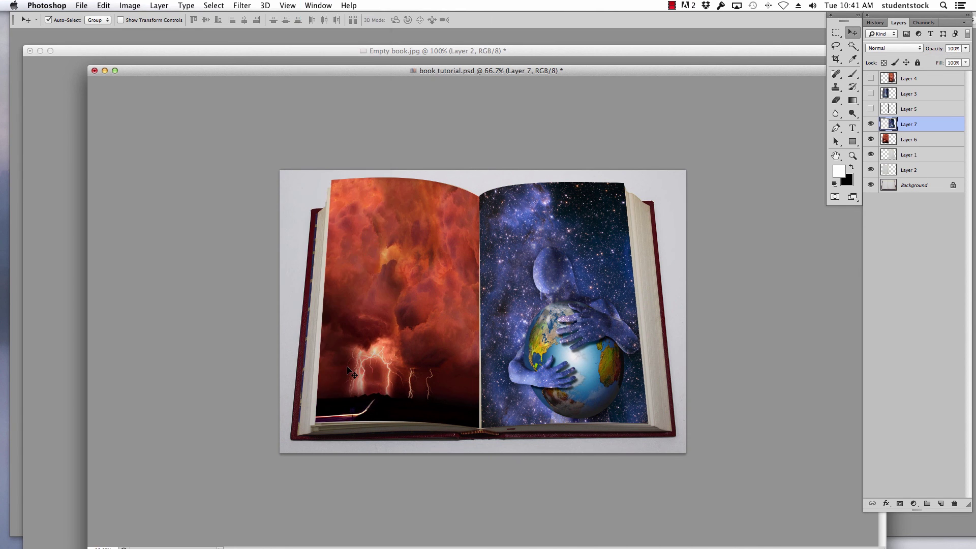
{"action": "left_click", "coordinate": [323, 6]}
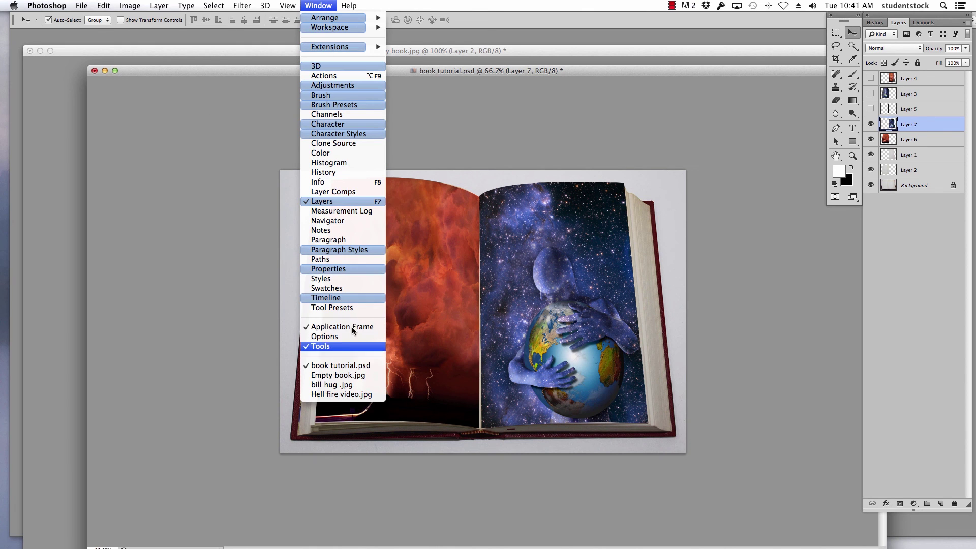
{"action": "left_click", "coordinate": [347, 376]}
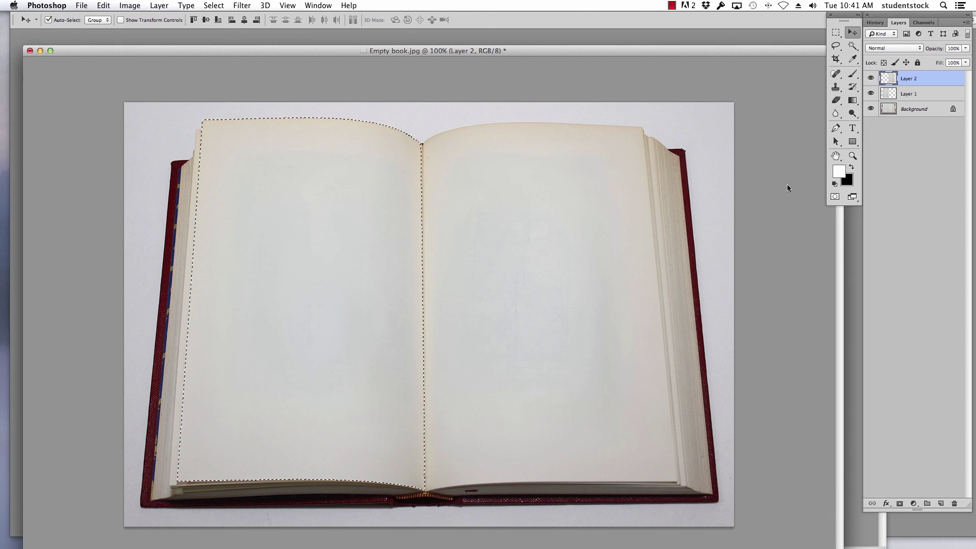
Bring book tutorial.psd back to the front and hide Layers 7, 6 and 1.
{"action": "left_click", "coordinate": [318, 5]}
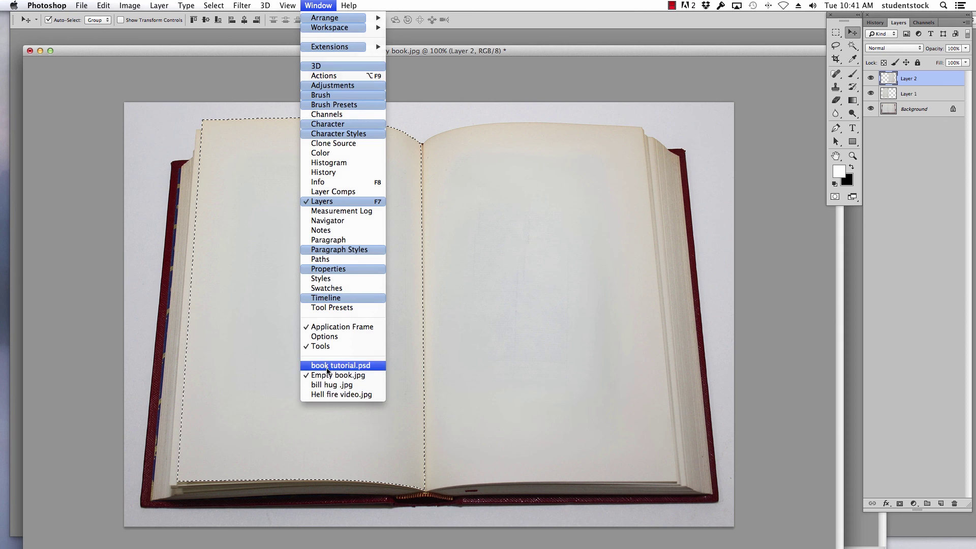
{"action": "left_click", "coordinate": [335, 365]}
{"action": "left_click_drag", "start_coordinate": [870, 124], "coordinate": [871, 155]}
Show Layers 4, 3, 5 and 7, putting the starry Earth figure left and storm right.
{"action": "left_click", "coordinate": [870, 78]}
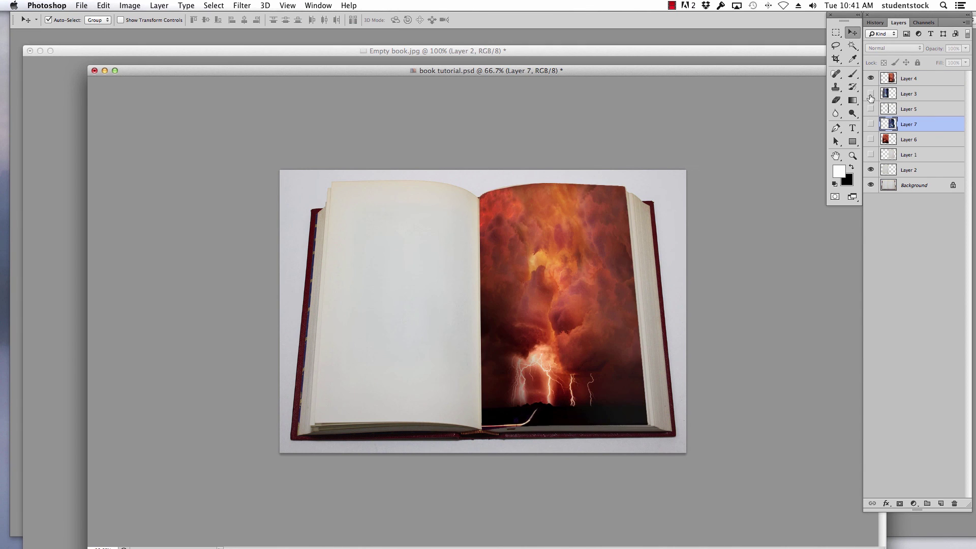
{"action": "left_click", "coordinate": [871, 93]}
{"action": "left_click", "coordinate": [871, 109]}
{"action": "left_click", "coordinate": [871, 127]}
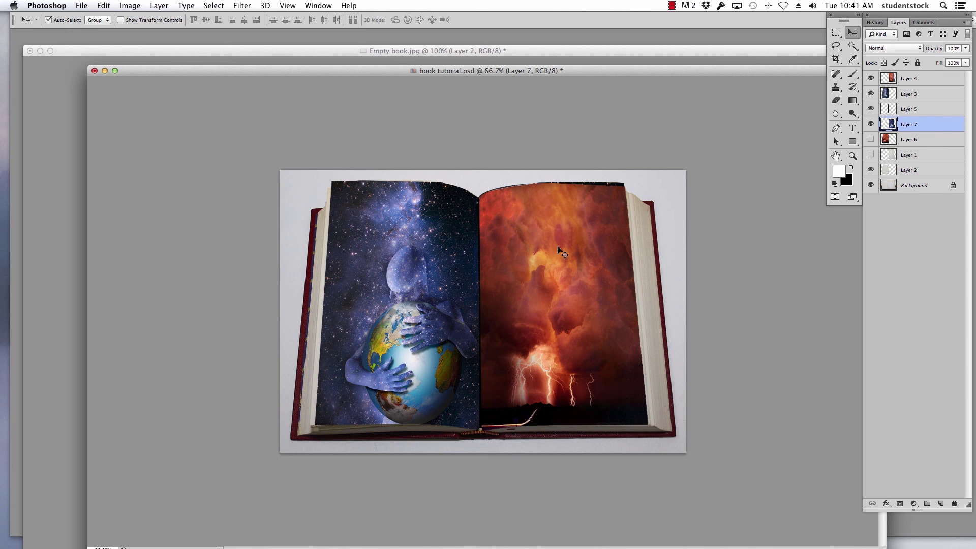